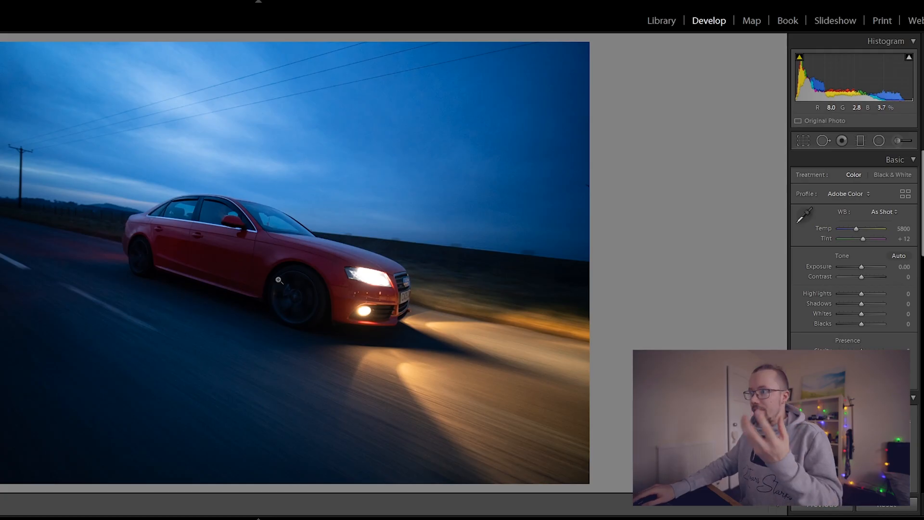
- Set the photo's Shadows to +100, Highlights to −83 and Exposure to +0.83
drag(306, 278, 254, 277)
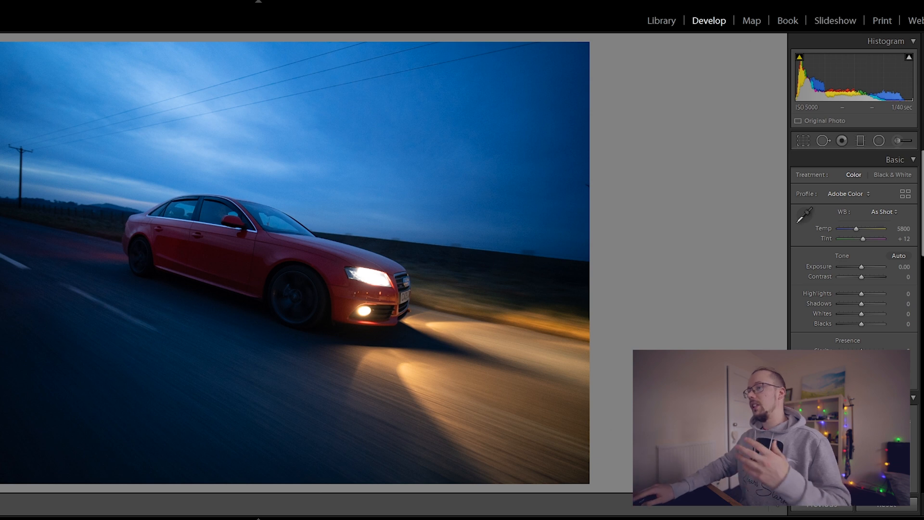
drag(862, 303, 899, 310)
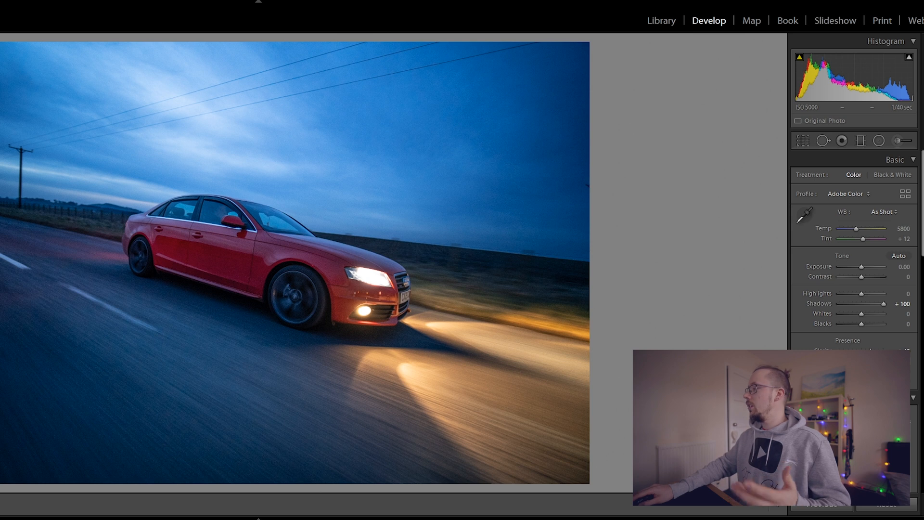
drag(860, 294, 842, 293)
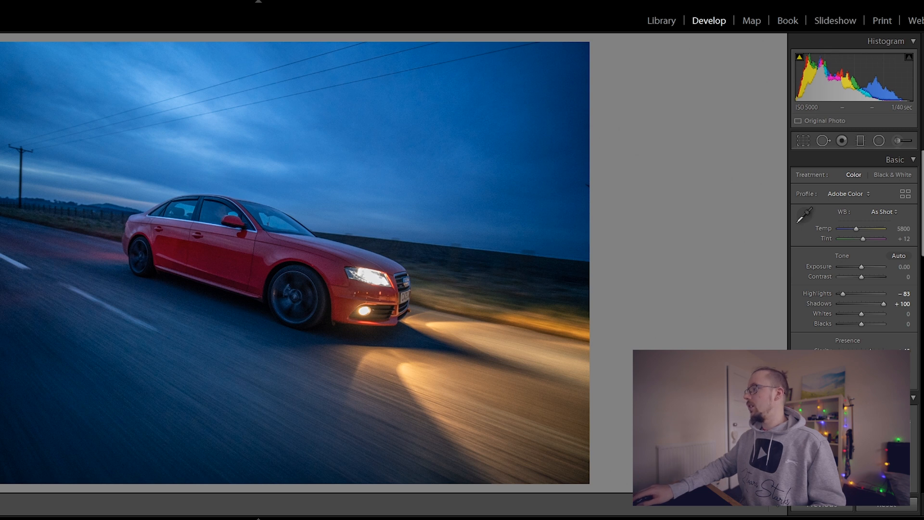
drag(862, 266, 865, 268)
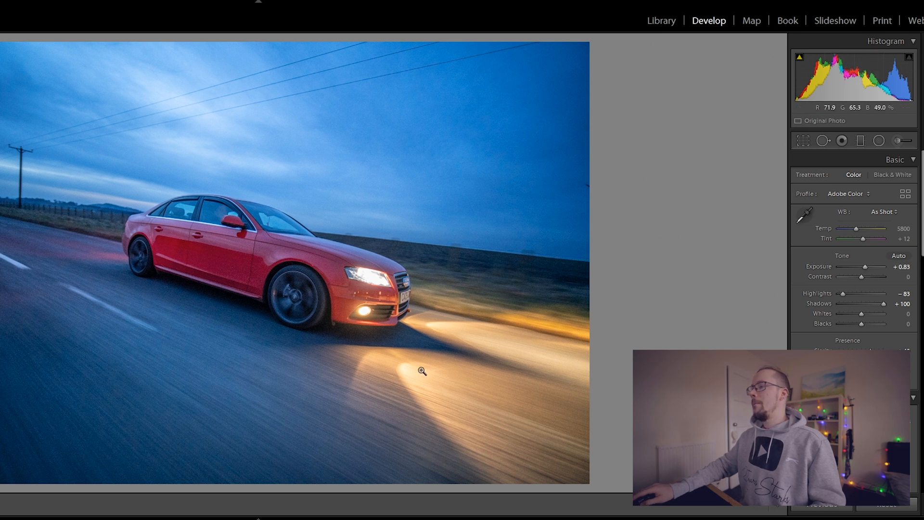
- Shift the Yellow hue towards orange in the HSL colour adjustments
drag(922, 250, 914, 394)
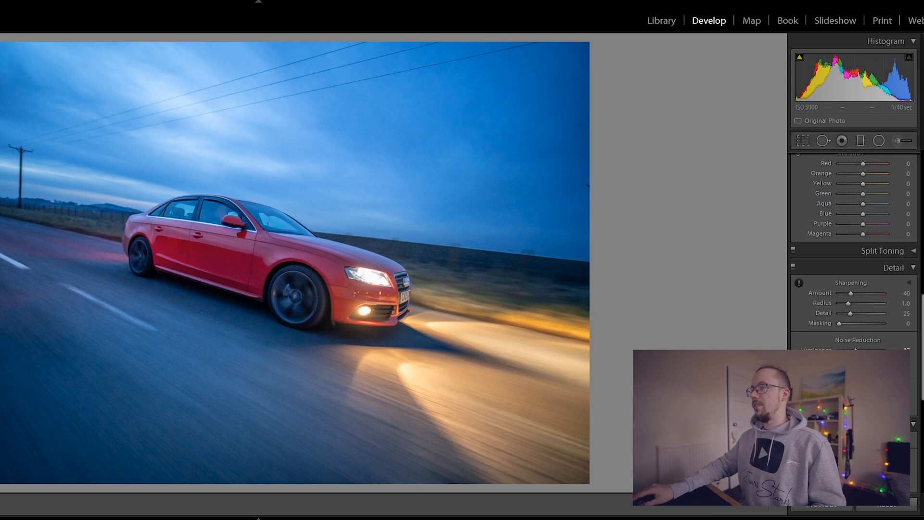
drag(921, 356, 920, 192)
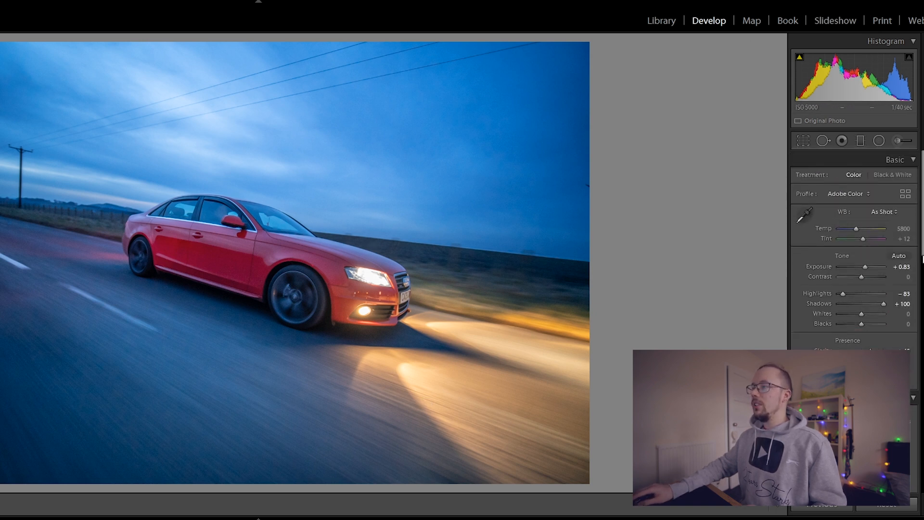
scroll(855, 265, down, 3)
scroll(855, 241, down, 6)
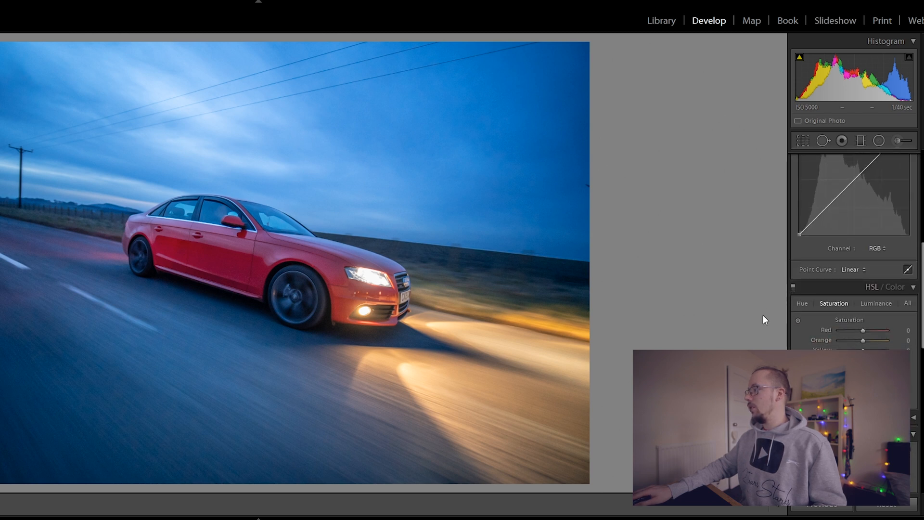
click(803, 304)
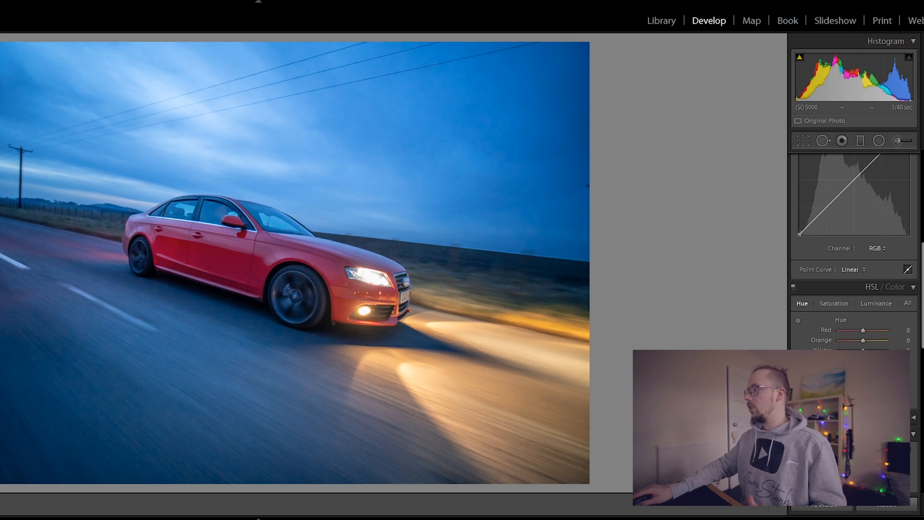
drag(887, 350, 856, 350)
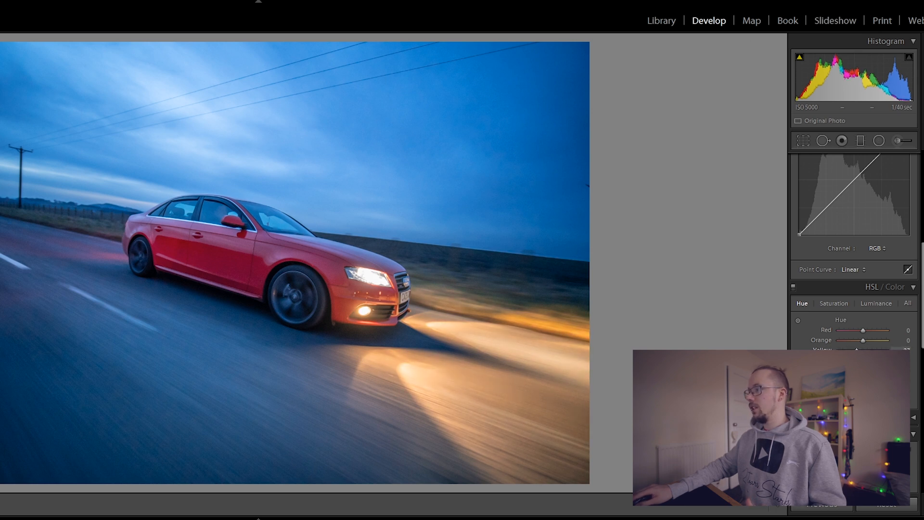
double_click(848, 340)
- Lower Yellow saturation and set Orange saturation to −51, and raise Yellow luminance and set Orange luminance to +16
click(830, 303)
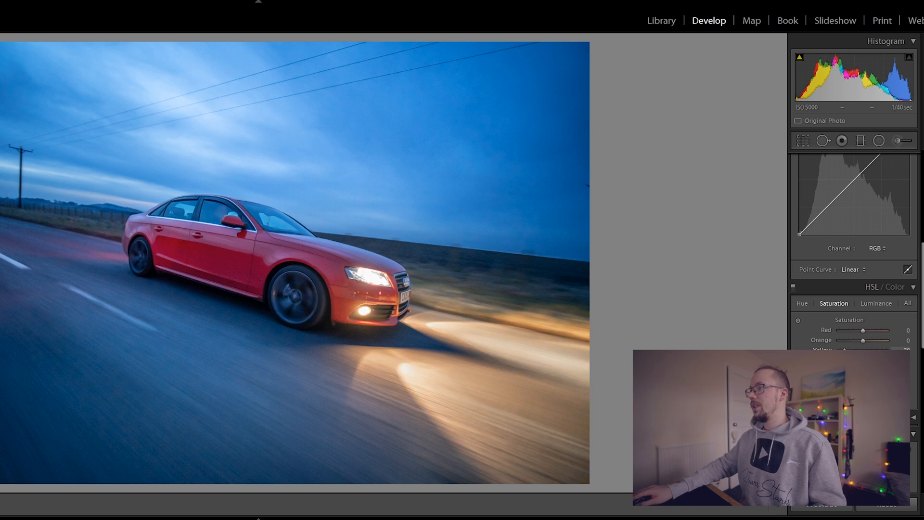
drag(862, 340, 850, 339)
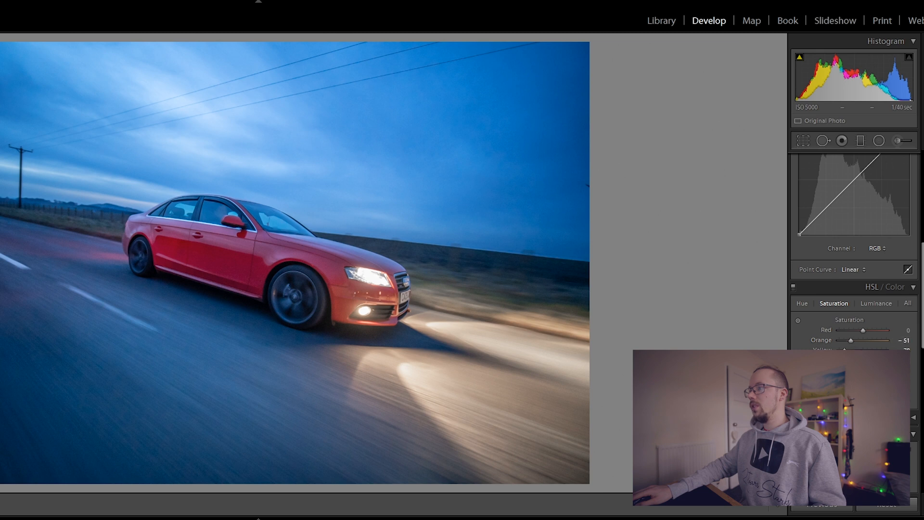
click(882, 304)
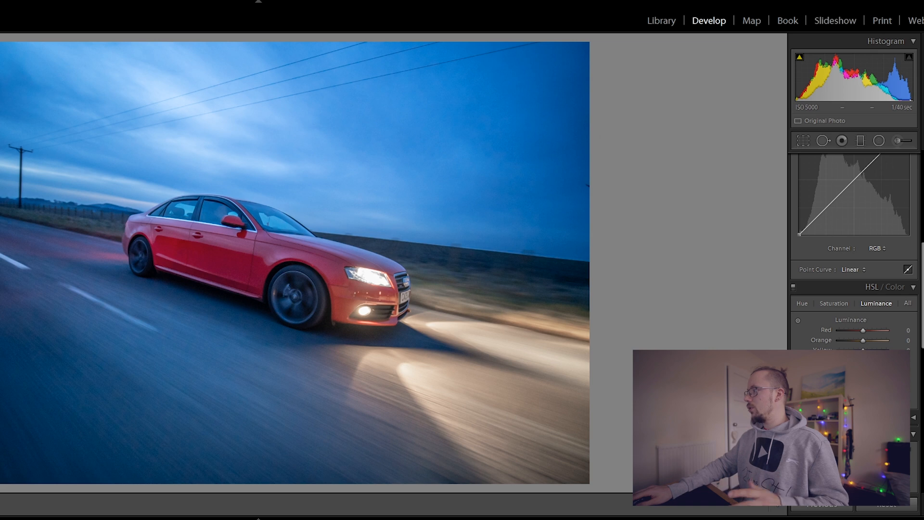
drag(863, 350, 865, 340)
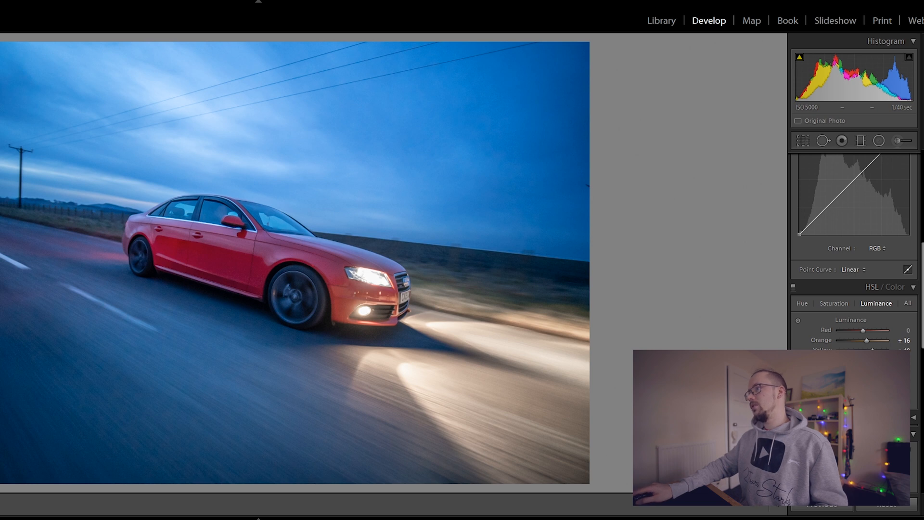
- Warm the photo's white balance by setting the colour temperature to 38095
scroll(861, 337, up, 6)
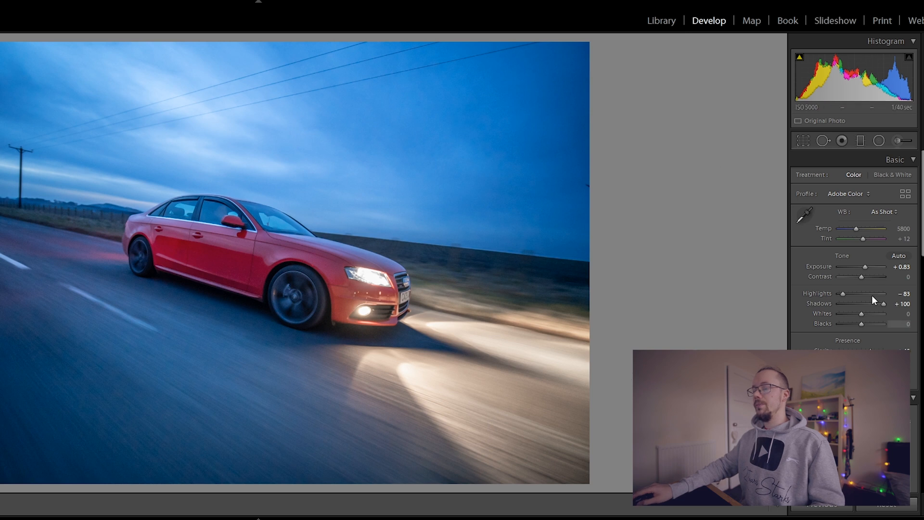
drag(856, 228, 881, 232)
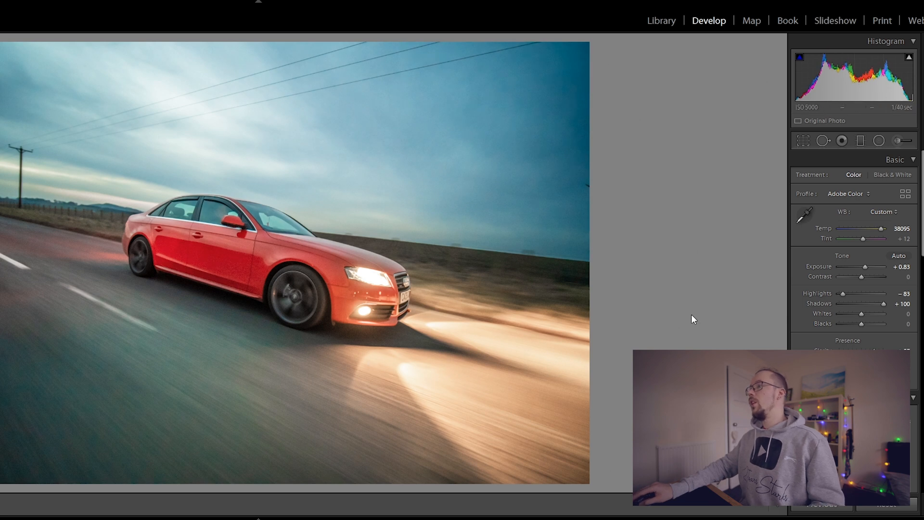
- Paint an Adjustment Brush mask over the car's front and rear wheels with Exposure at 4.00
click(897, 141)
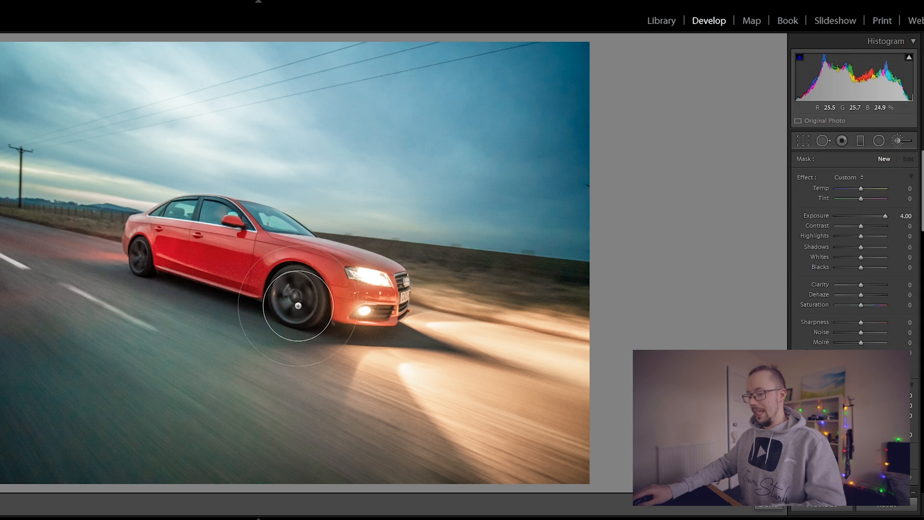
mouse_move(294, 303)
mouse_down()
mouse_move(299, 278)
mouse_move(292, 289)
mouse_up()
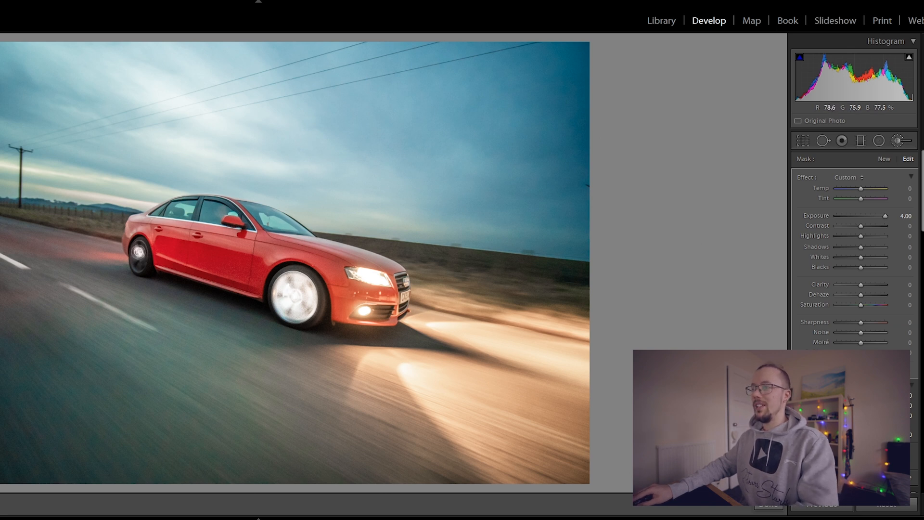
drag(136, 259, 142, 255)
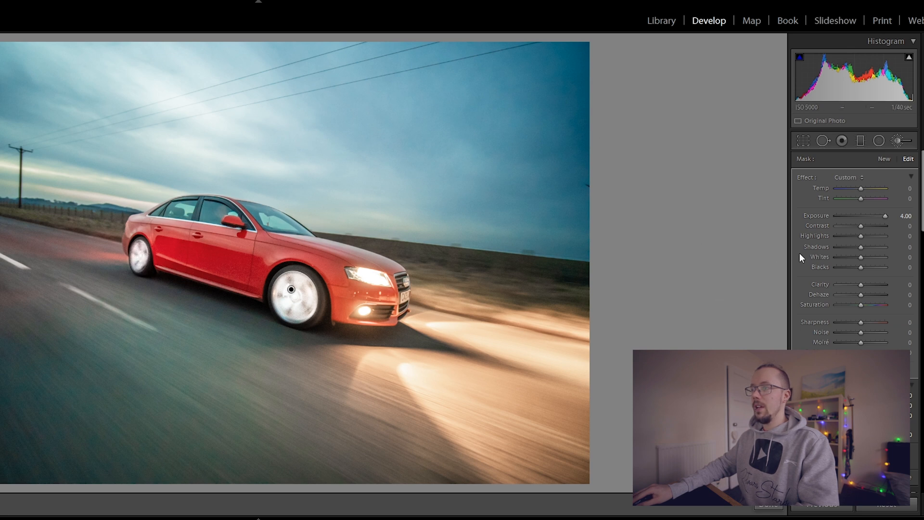
- Set the wheel mask's Exposure to 0.26 and finish the brush adjustment
double_click(816, 216)
drag(862, 216, 863, 215)
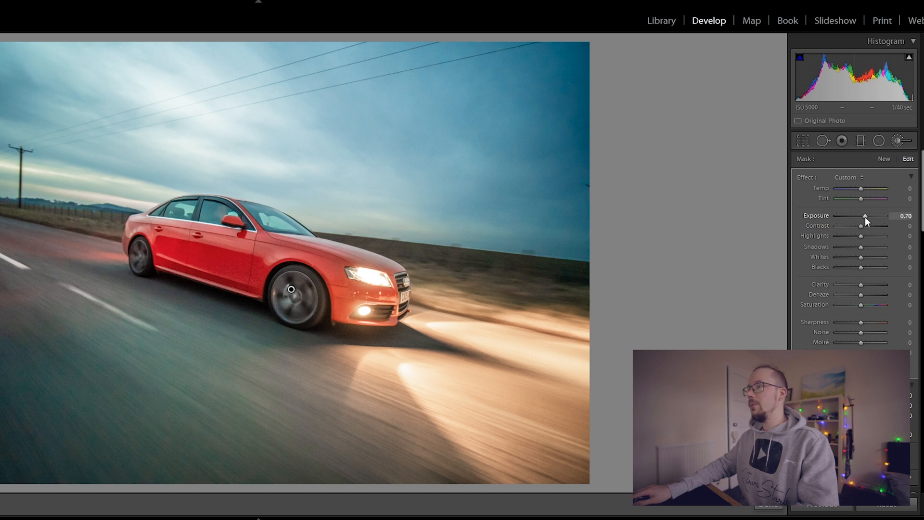
drag(864, 215, 862, 217)
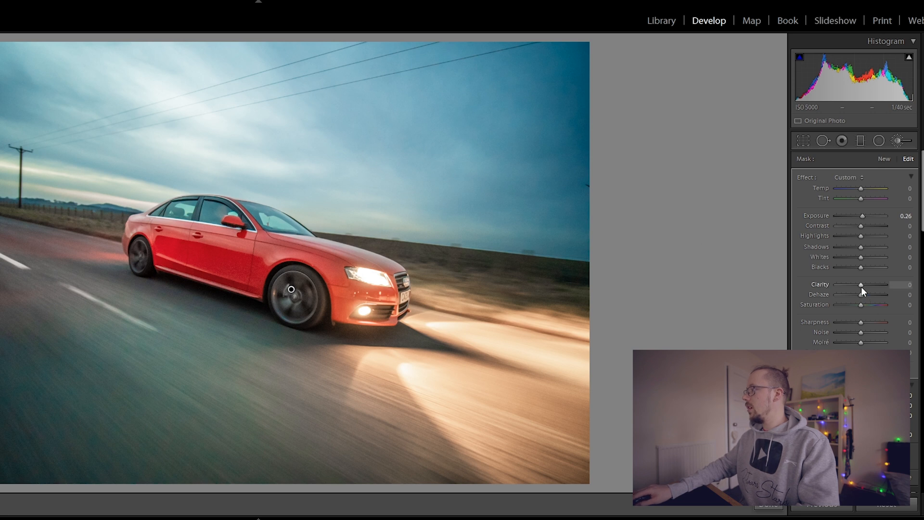
click(768, 505)
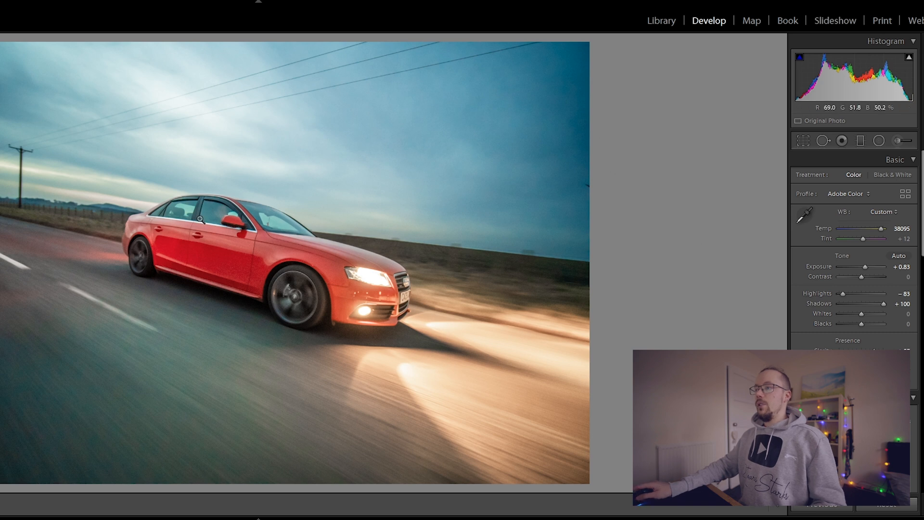
- Open the edited car photo in Adobe Photoshop CC 2019
right_click(153, 197)
mouse_move(250, 290)
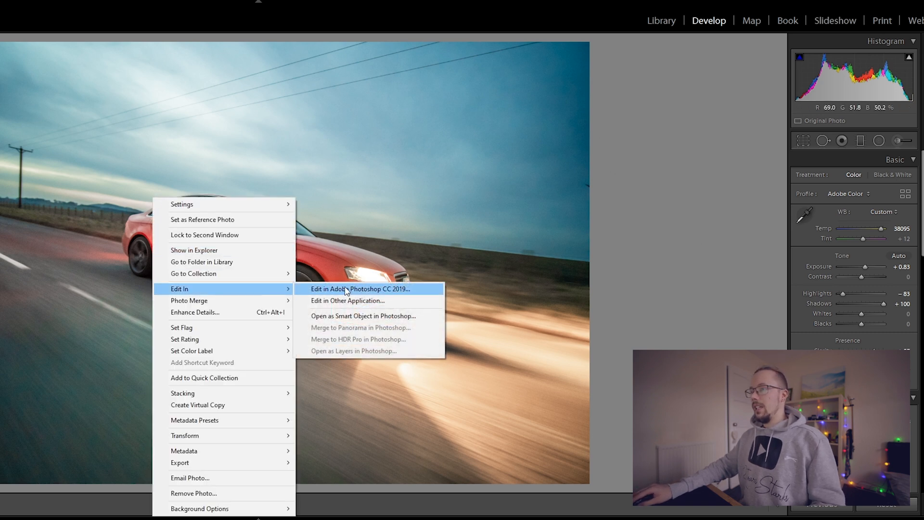
click(368, 288)
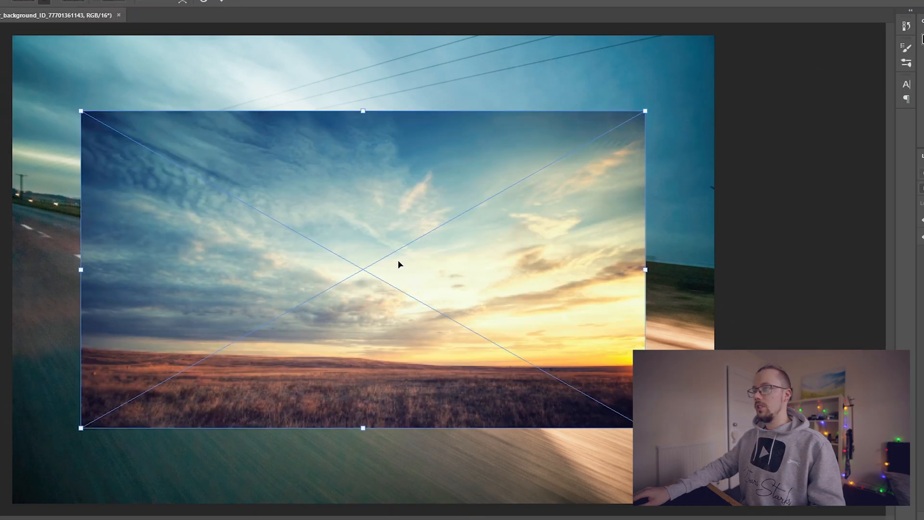
- Reposition the placed sunset sky image over the car photo and hide its layer
mouse_move(459, 280)
mouse_down()
mouse_move(414, 377)
mouse_move(448, 264)
mouse_move(466, 254)
mouse_move(462, 286)
mouse_up()
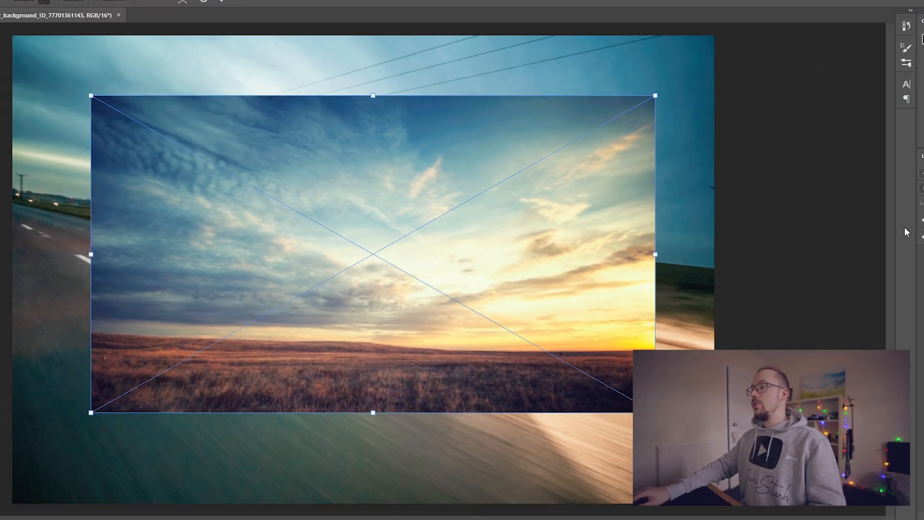
key(Escape)
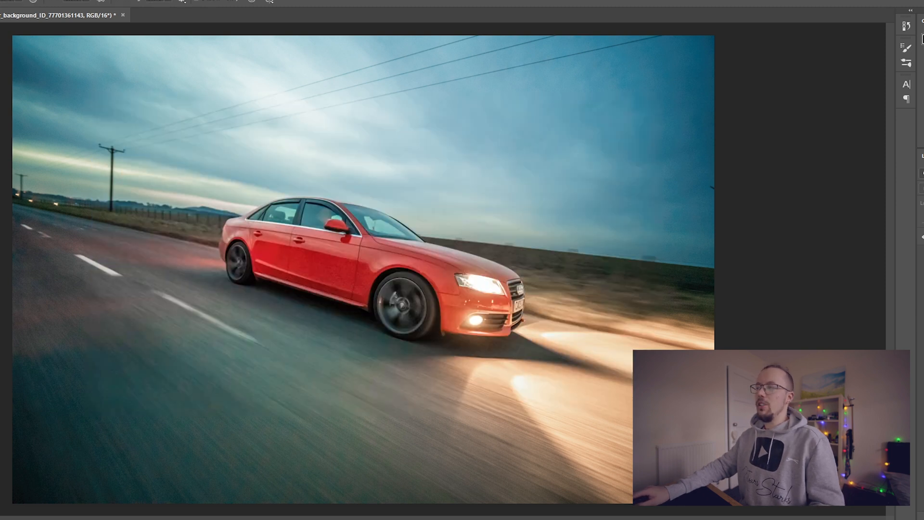
- Add a new empty layer above the car photo for retouching the front number plate
scroll(510, 304, up, 5)
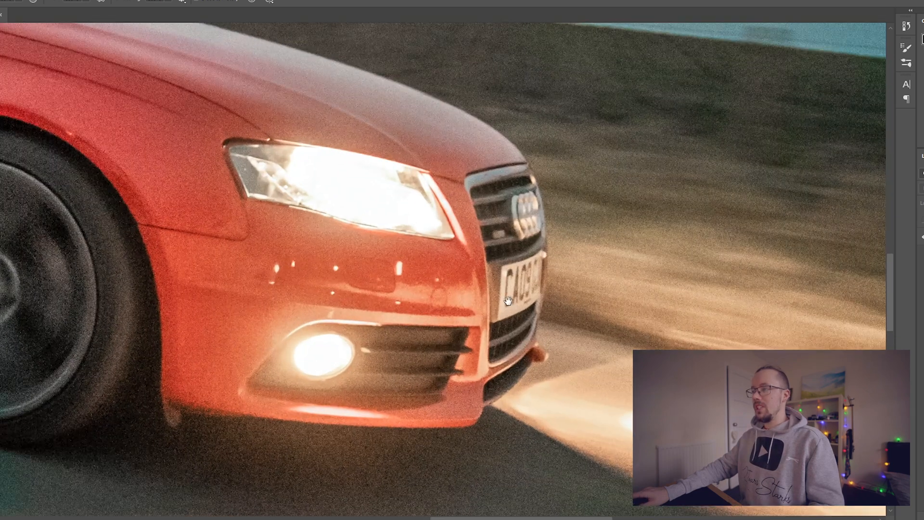
drag(509, 301, 439, 313)
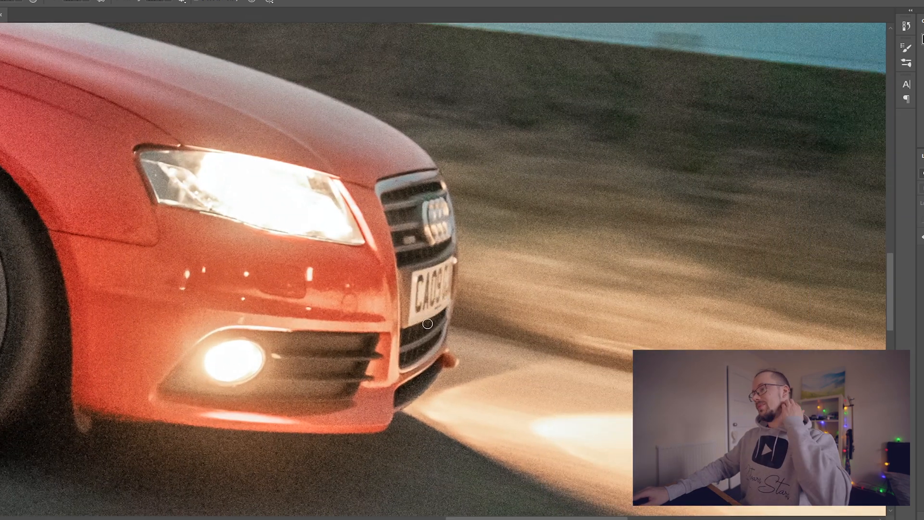
scroll(435, 320, up, 2)
scroll(444, 329, down, 1)
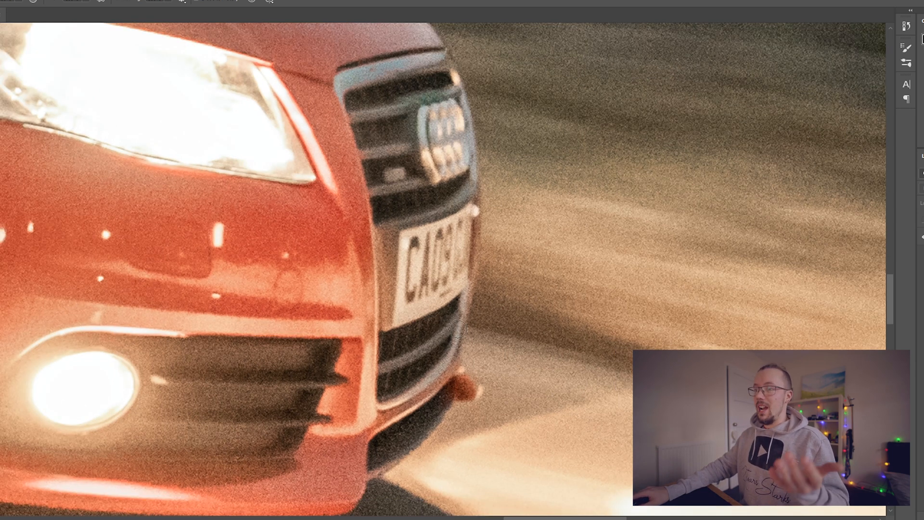
key(ctrl+shift+n)
key(Return)
key(v)
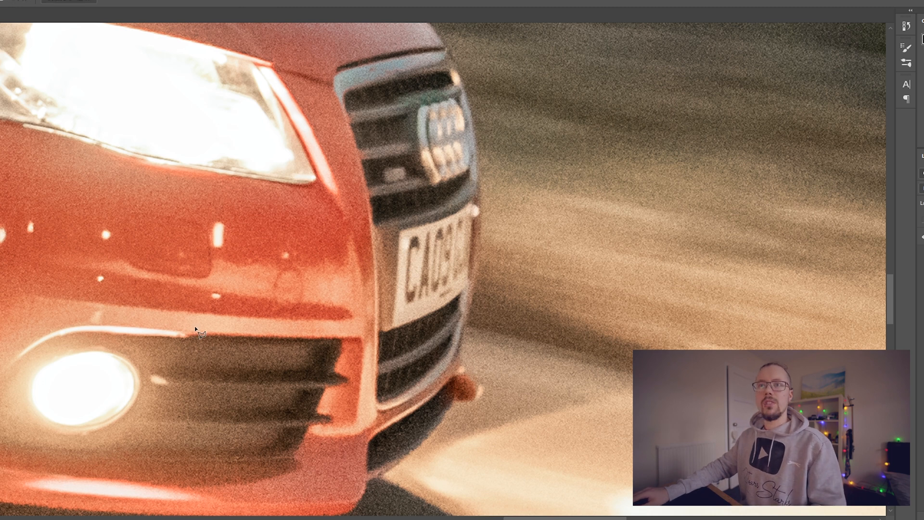
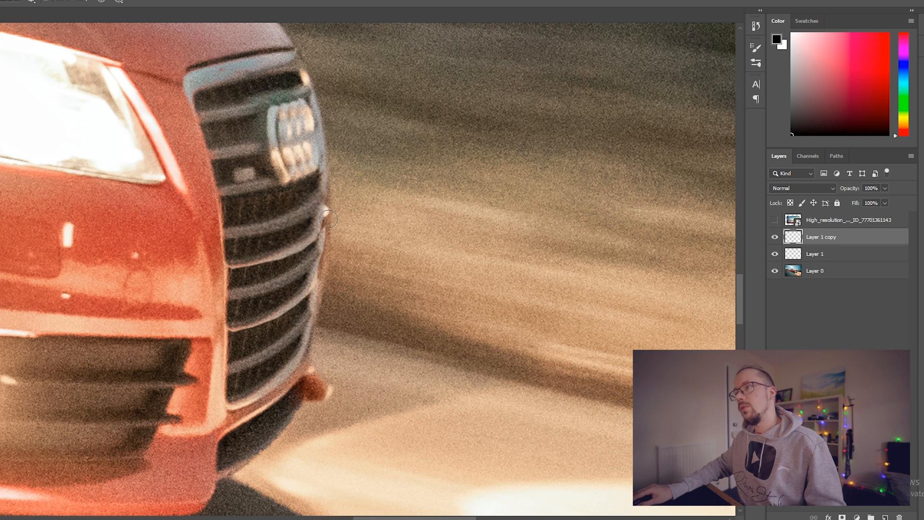
- Duplicate the selected grille retouching layer, Layer 1 copy
key(ctrl+j)
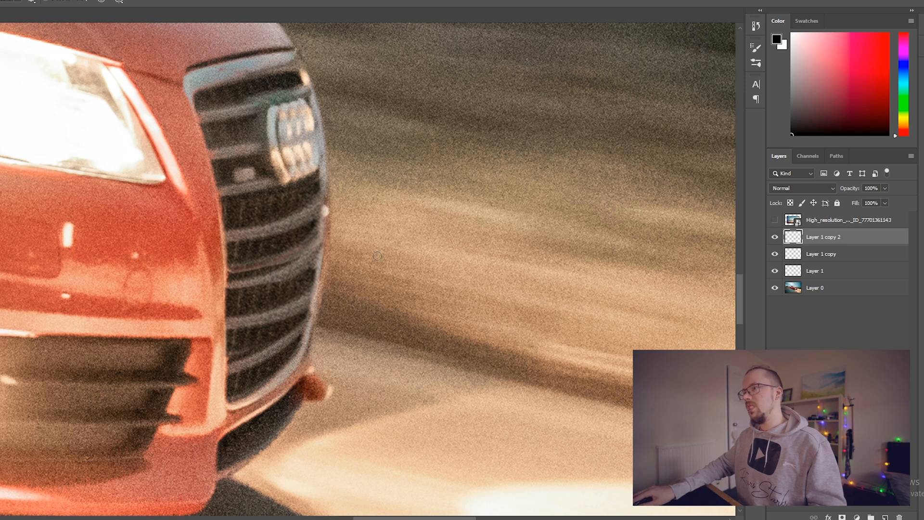
- Inspect the retouched grille in the full photo and up close, toggling the two copied grille layers to compare their effect
scroll(373, 240, down, 8)
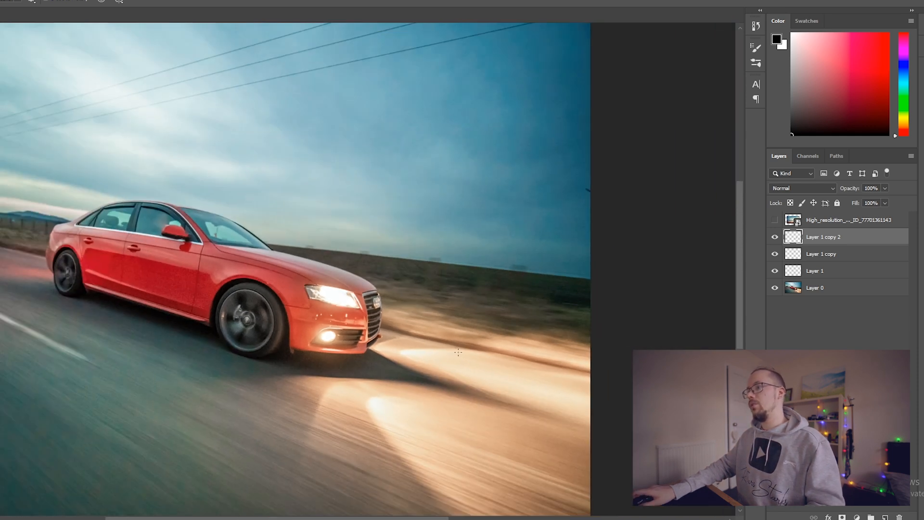
scroll(458, 352, down, 3)
scroll(458, 351, up, 1)
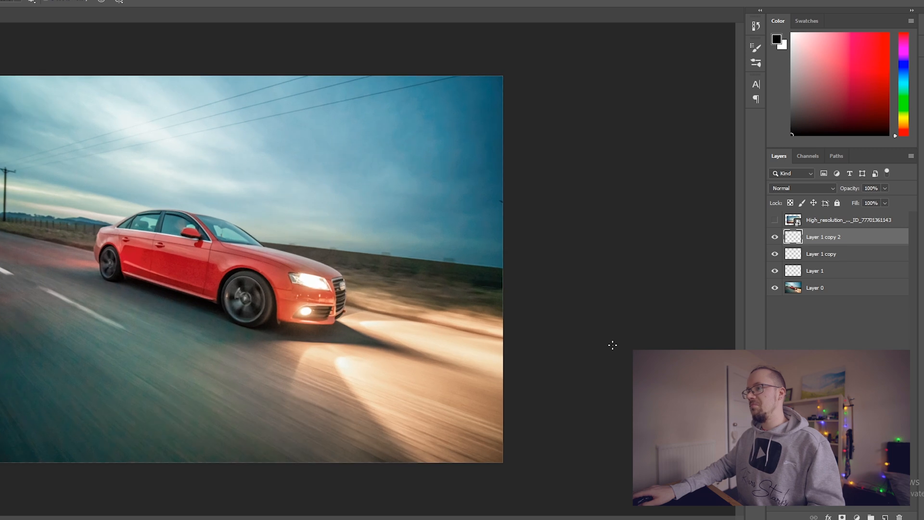
scroll(340, 273, up, 10)
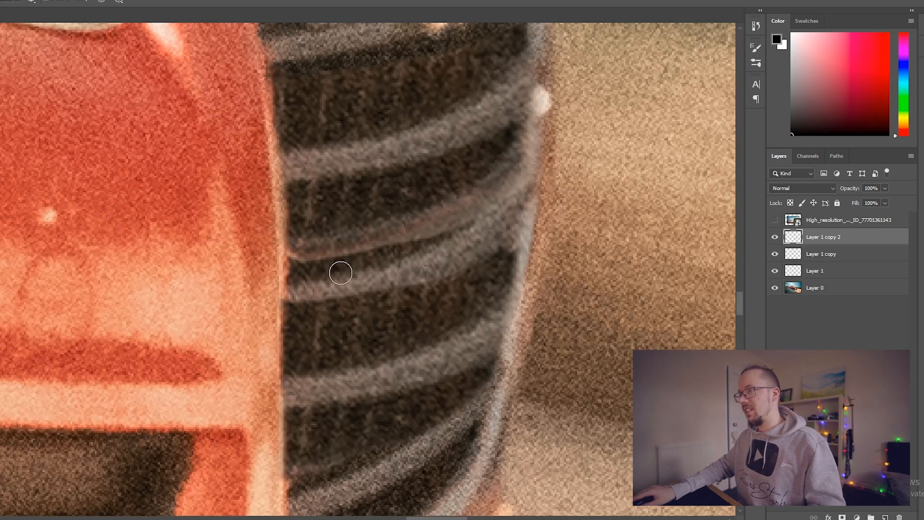
click(774, 239)
click(774, 239)
click(776, 255)
click(776, 255)
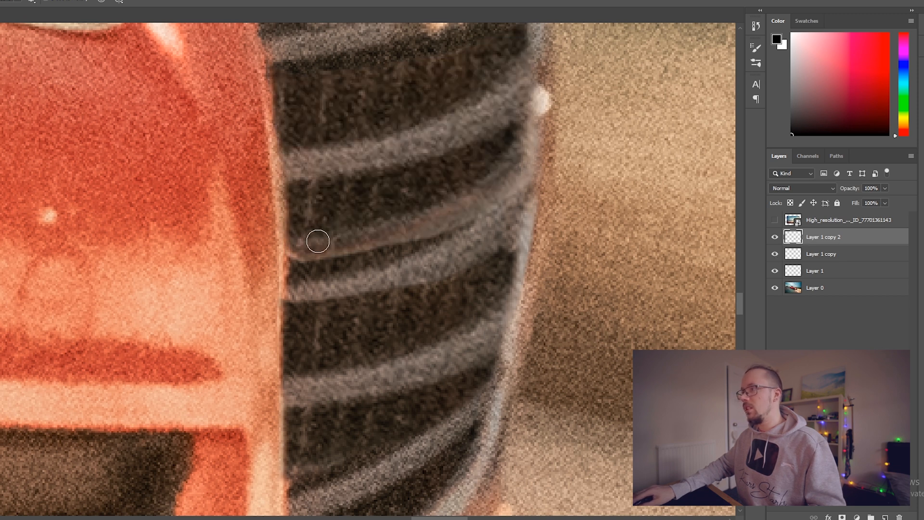
- Compare the two copied grille layers by toggling their visibility, and touch up the reddish edge of the middle grille bar on Layer 1 copy
click(776, 237)
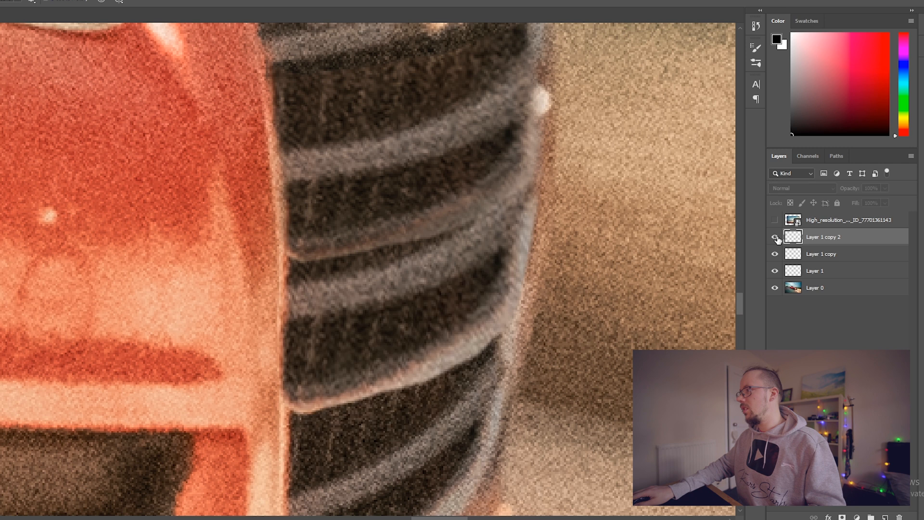
click(776, 254)
click(779, 255)
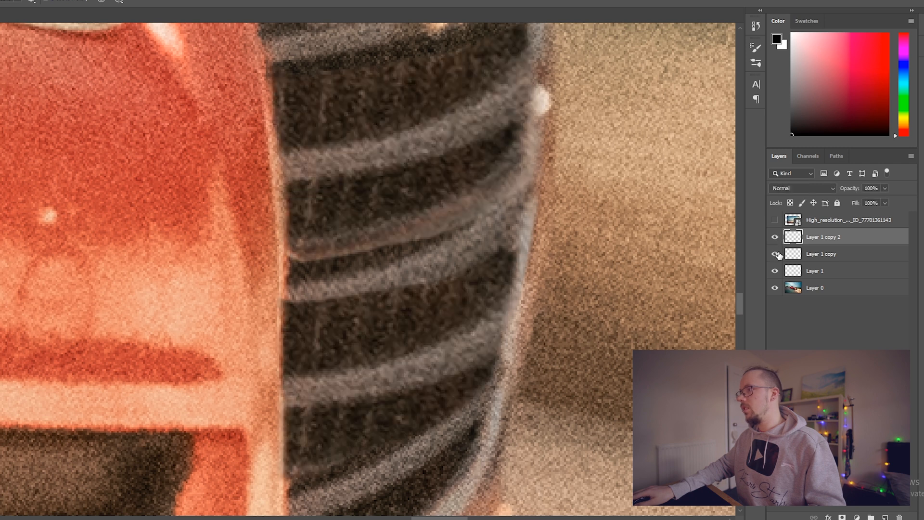
click(776, 254)
click(778, 255)
click(824, 255)
mouse_move(311, 253)
mouse_down()
mouse_move(437, 231)
mouse_move(339, 246)
mouse_move(473, 203)
mouse_move(448, 217)
mouse_move(511, 153)
mouse_move(511, 173)
mouse_move(423, 241)
mouse_move(376, 225)
mouse_up()
scroll(304, 242, down, 5)
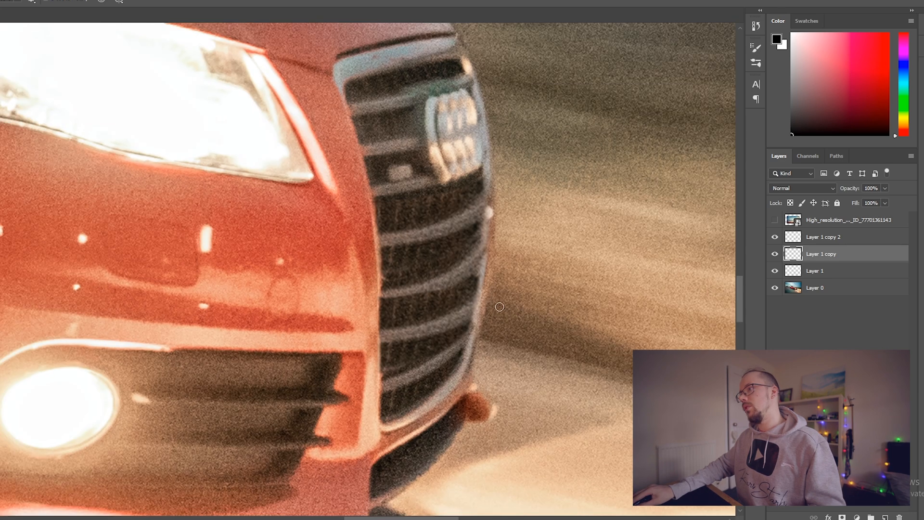
scroll(469, 291, down, 5)
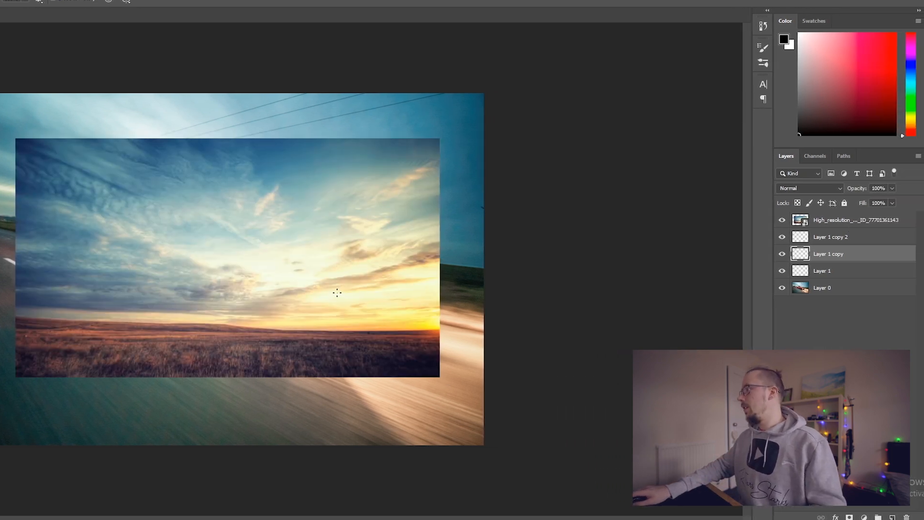
- Rasterize the sunset sky smart object and lower the layer's opacity so the car shows through
right_click(846, 220)
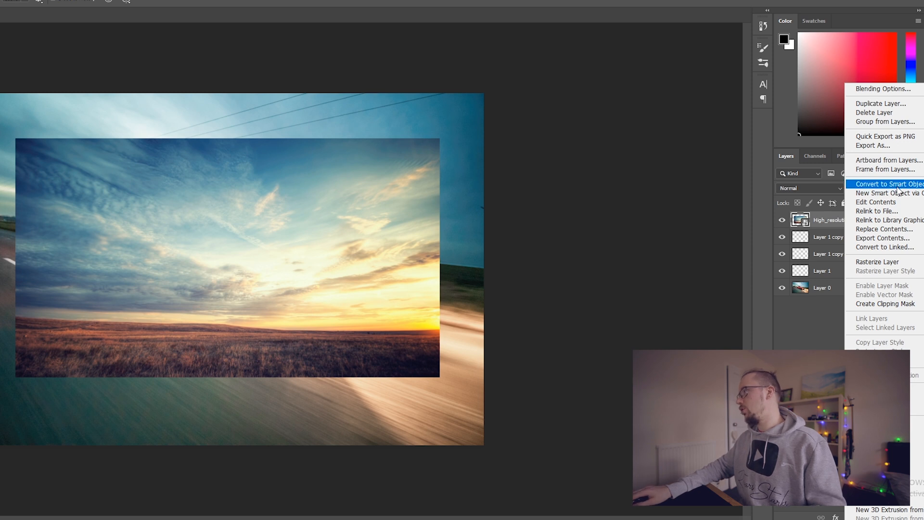
click(816, 331)
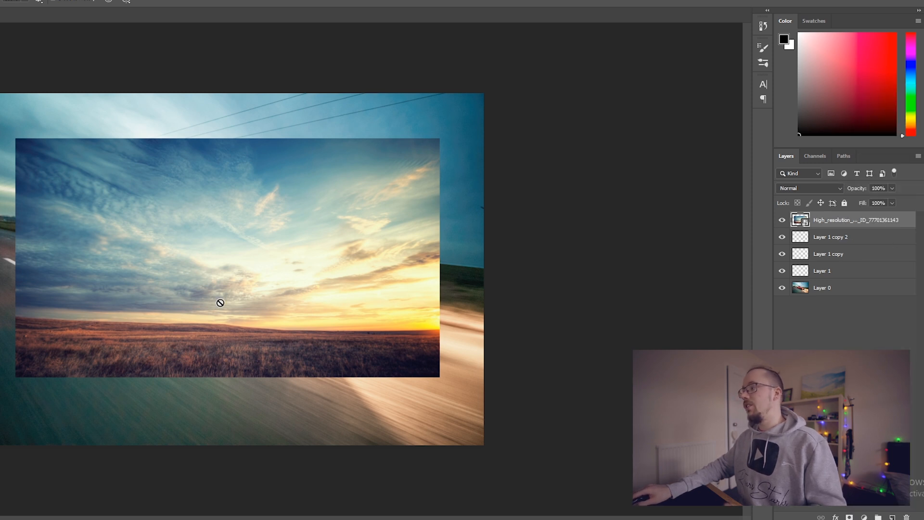
click(180, 241)
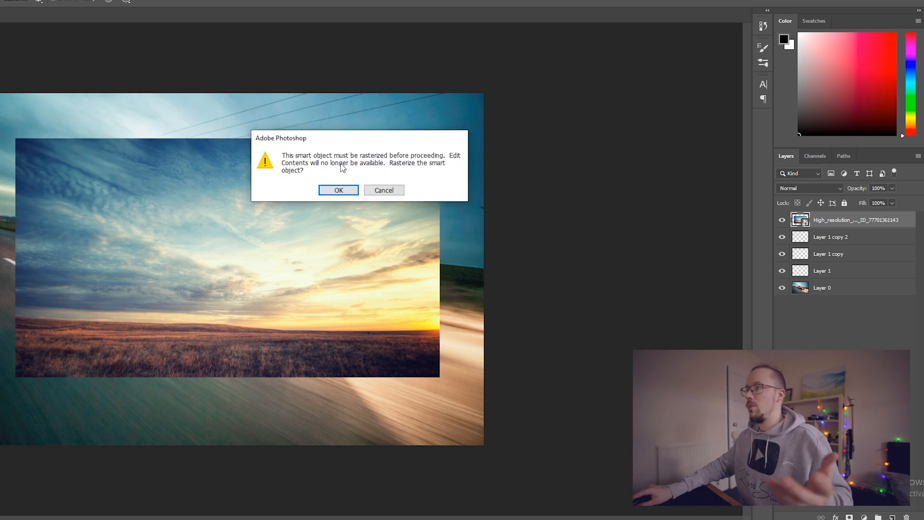
click(338, 191)
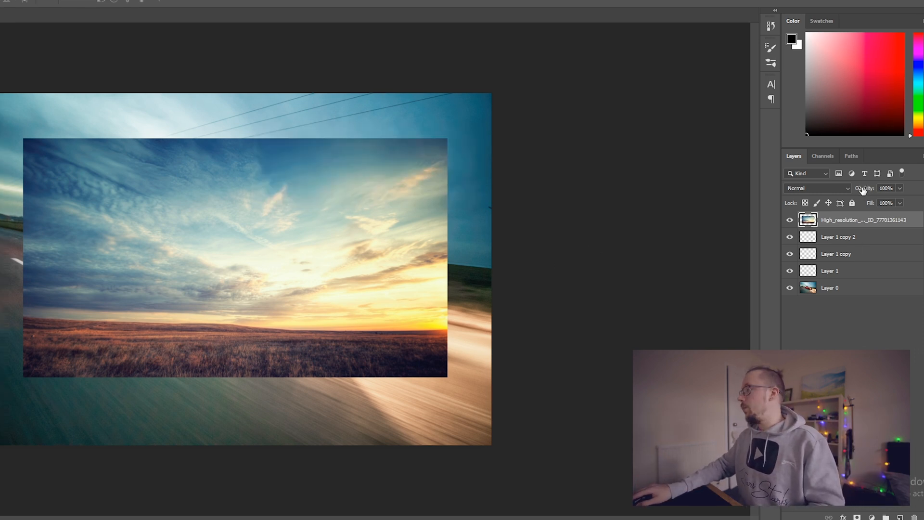
drag(857, 188, 837, 192)
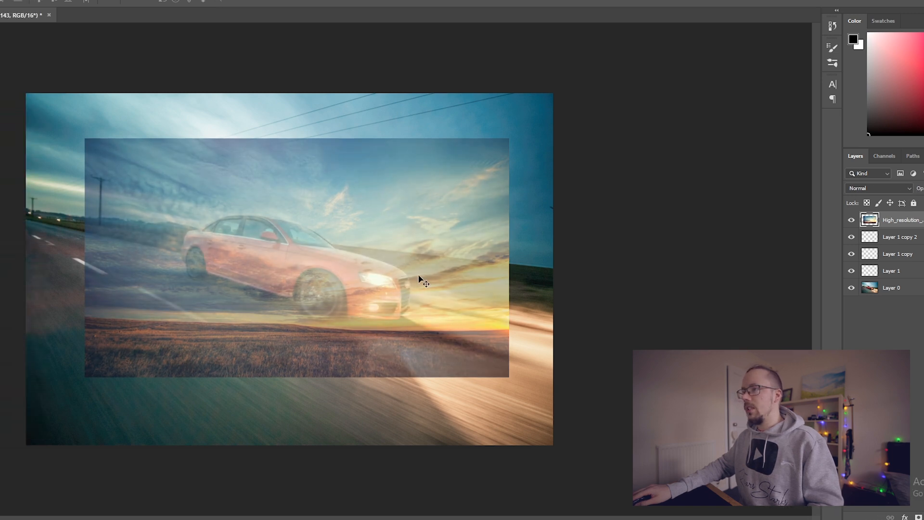
- Move, rotate clockwise and enlarge the sky image until it spans the whole photo width with its horizon tilted like the original one
drag(423, 281, 409, 235)
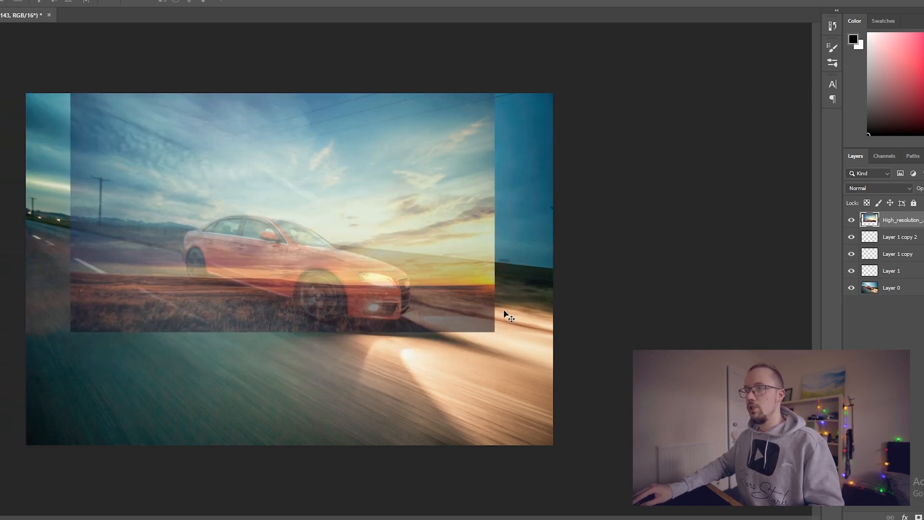
key(ctrl+t)
drag(532, 337, 521, 346)
drag(339, 288, 330, 197)
drag(488, 324, 503, 315)
drag(371, 219, 372, 249)
key(Return)
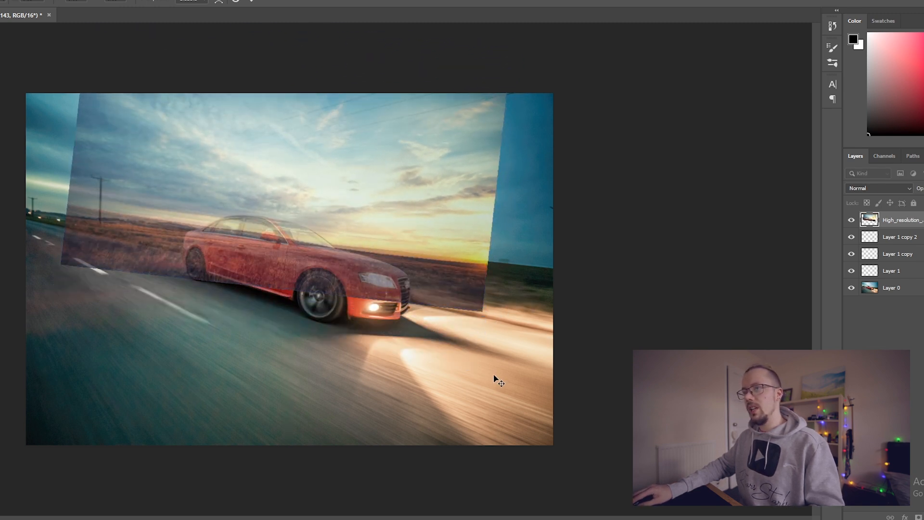
drag(909, 192, 906, 193)
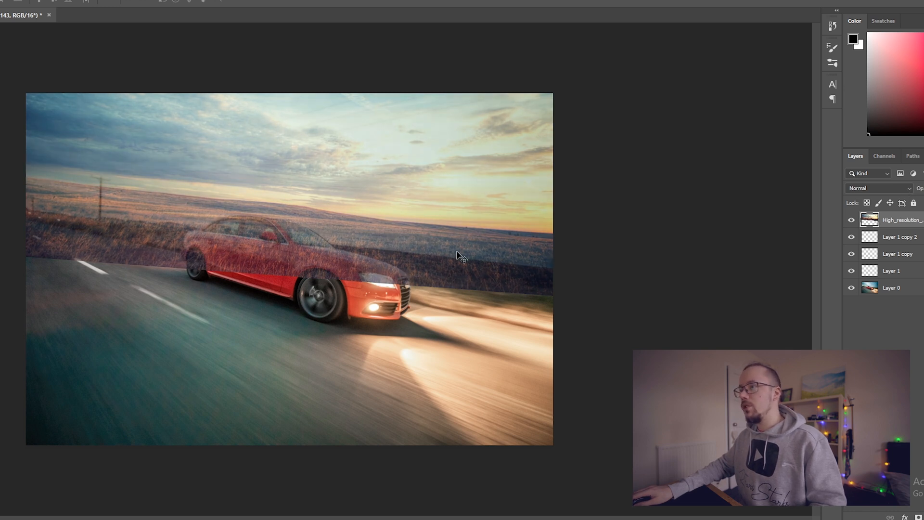
drag(461, 245, 465, 261)
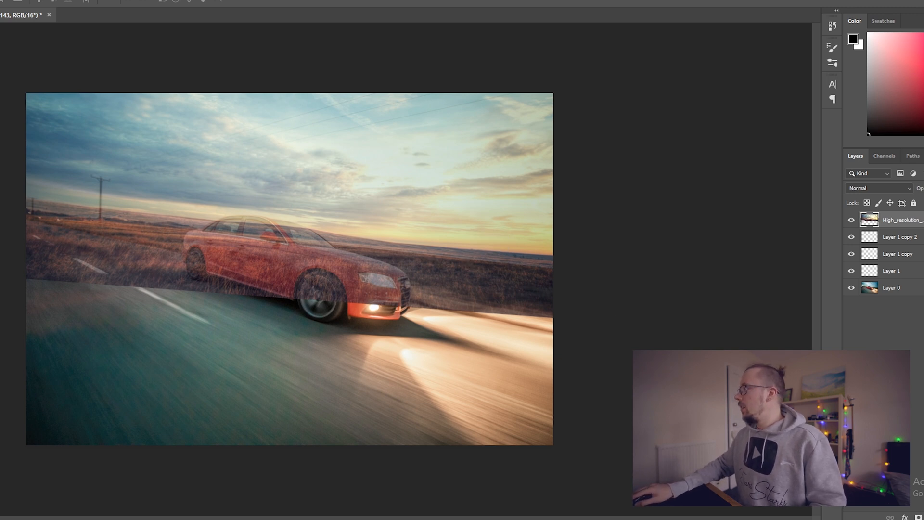
- Restore the sky layer to 100% opacity and erase its lower grass edge over the road with a large soft eraser
key(0)
key(e)
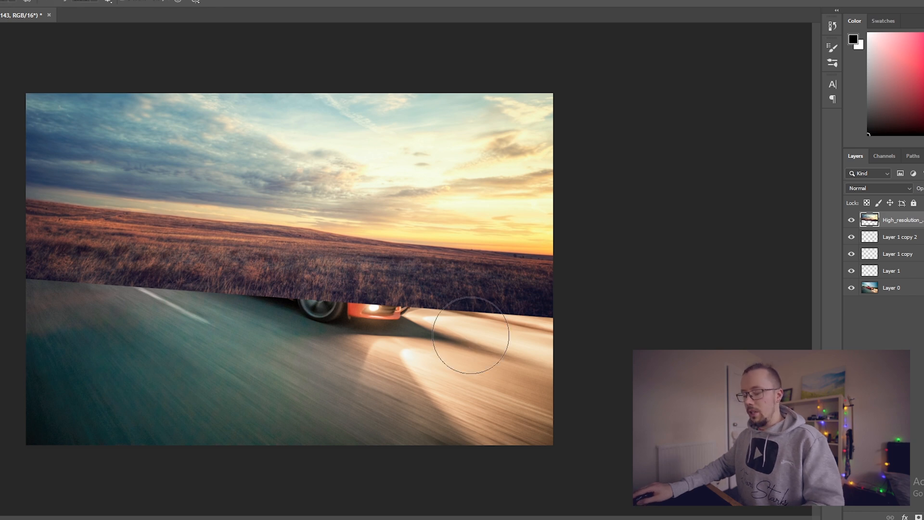
mouse_move(574, 323)
mouse_down()
mouse_move(409, 335)
mouse_move(526, 337)
mouse_move(550, 346)
mouse_move(432, 351)
mouse_move(571, 347)
mouse_move(412, 355)
mouse_move(572, 341)
mouse_move(417, 354)
mouse_move(564, 343)
mouse_move(388, 339)
mouse_move(556, 332)
mouse_move(395, 333)
mouse_move(5, 283)
mouse_move(439, 325)
mouse_move(604, 351)
mouse_move(29, 295)
mouse_move(308, 308)
mouse_move(605, 350)
mouse_move(365, 340)
mouse_move(221, 322)
mouse_move(20, 277)
mouse_move(1, 260)
mouse_up()
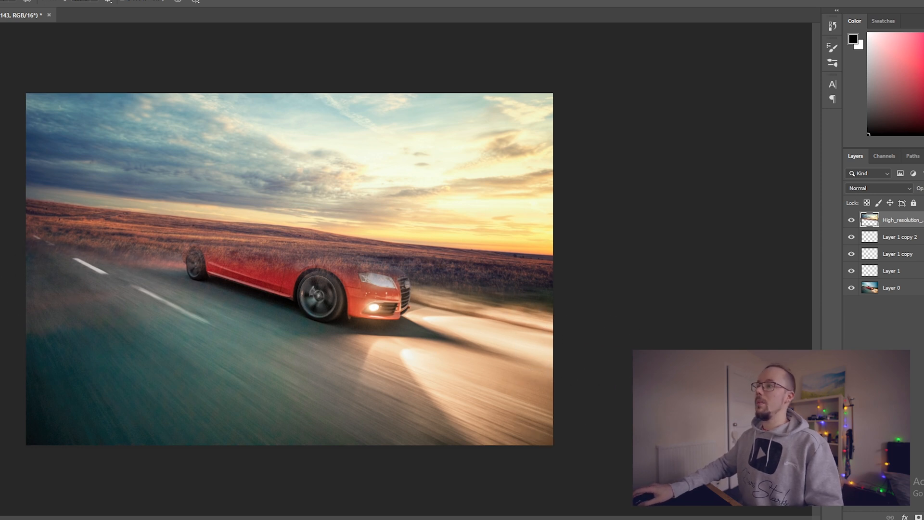
- Lower the sky layer's opacity again and erase the grass over the rear wheel, rear arch and lower rear door with a smaller eraser
drag(918, 191, 916, 191)
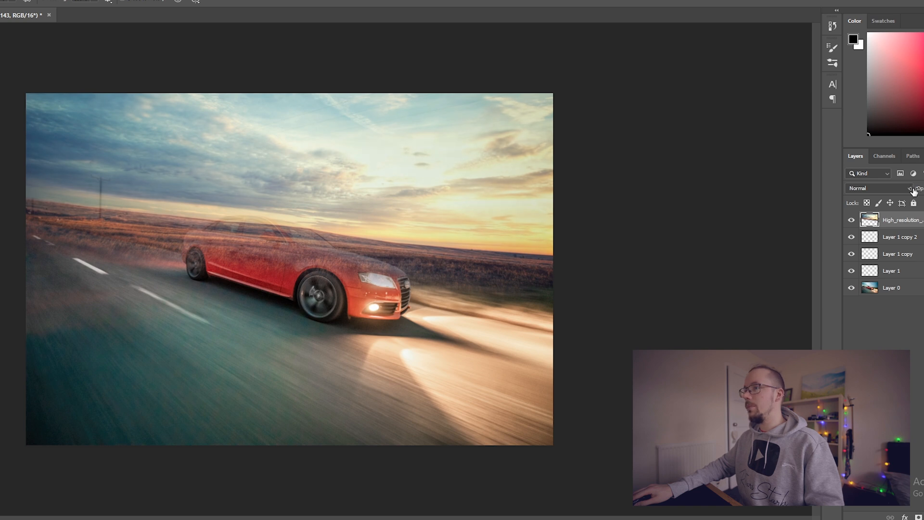
scroll(240, 250, up, 6)
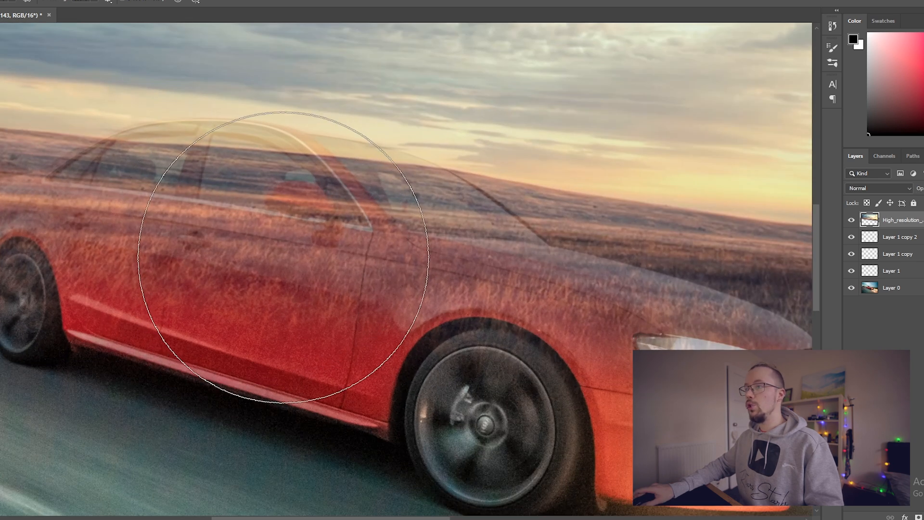
drag(274, 239, 295, 274)
key(bracketleft)
key(bracketleft)
key(bracketleft)
key(bracketleft)
key(bracketleft)
key(bracketleft)
key(bracketleft)
key(bracketleft)
key(bracketleft)
key(bracketleft)
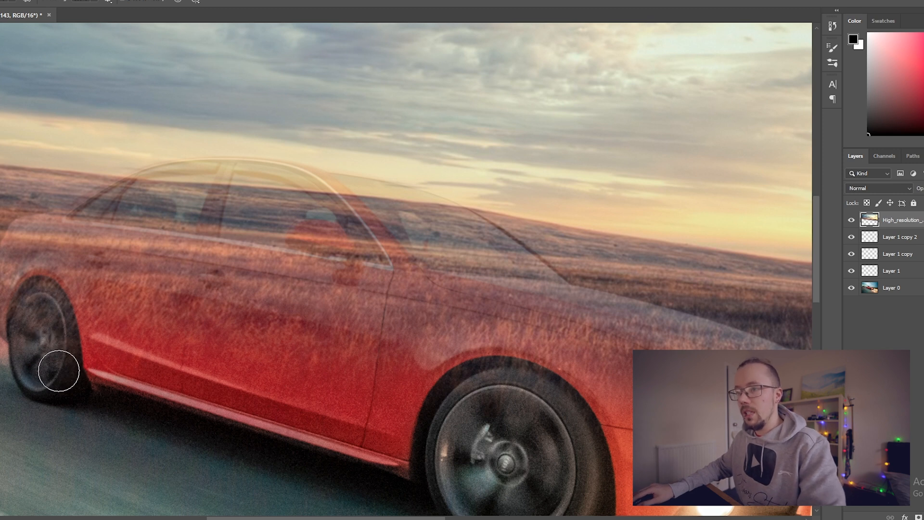
key(bracketleft)
key(bracketleft)
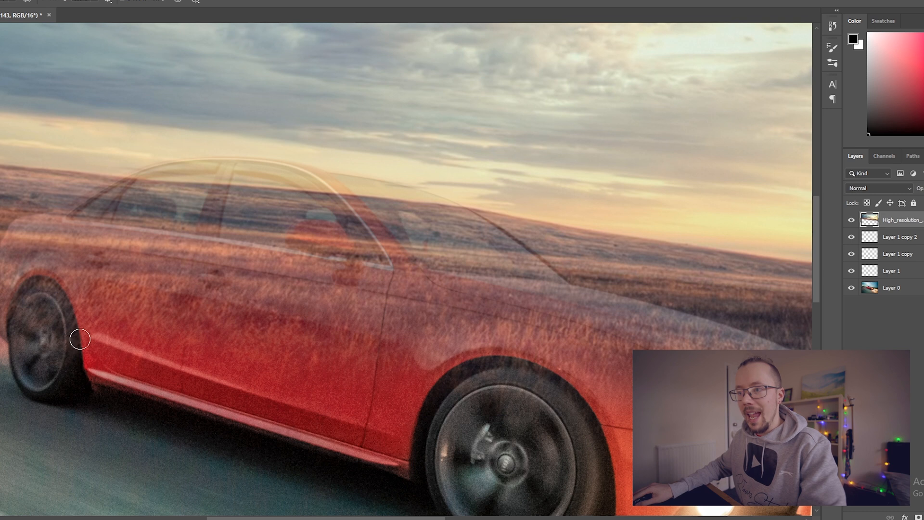
mouse_move(22, 333)
mouse_down()
mouse_move(39, 309)
mouse_move(34, 317)
mouse_up()
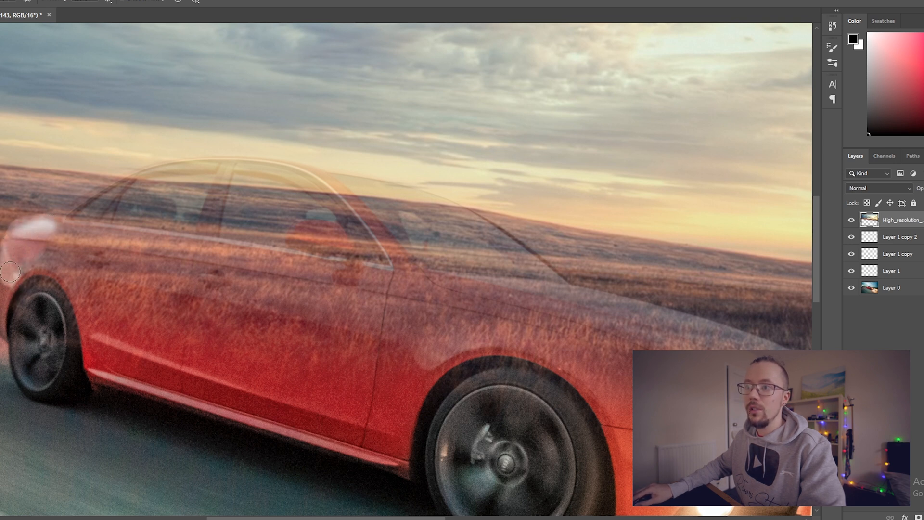
drag(26, 277, 72, 302)
drag(104, 358, 151, 358)
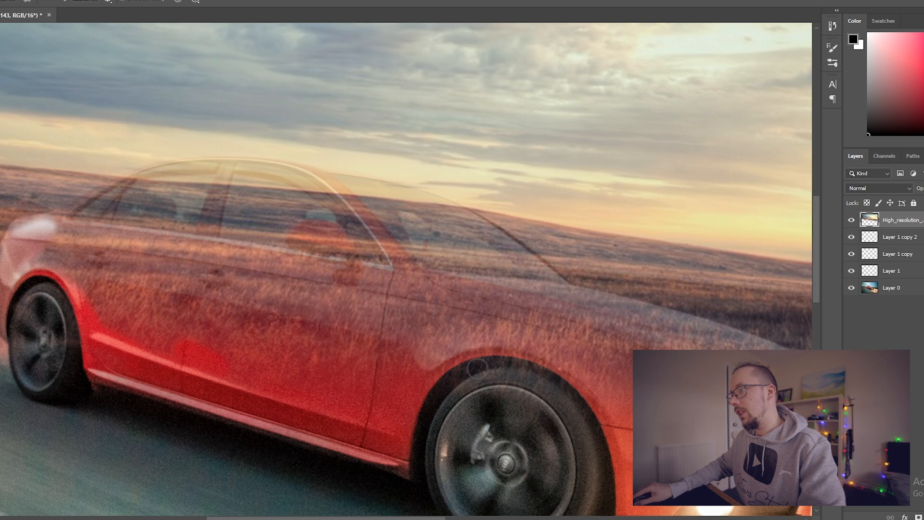
- Erase the sky layer's grass around the front wheel arch and, with a larger eraser, across the side doors
mouse_move(590, 386)
mouse_down()
mouse_move(488, 360)
mouse_move(434, 393)
mouse_move(520, 361)
mouse_up()
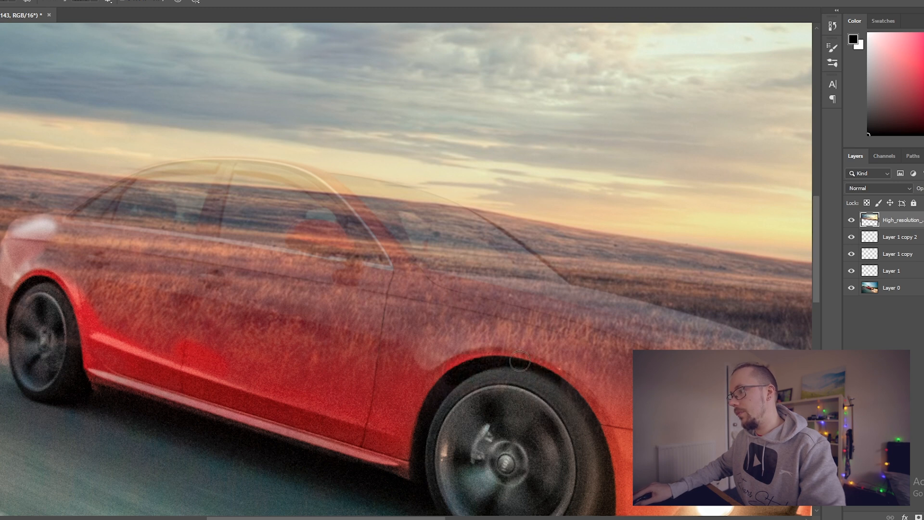
mouse_move(395, 369)
mouse_down()
mouse_move(510, 341)
mouse_move(419, 354)
mouse_up()
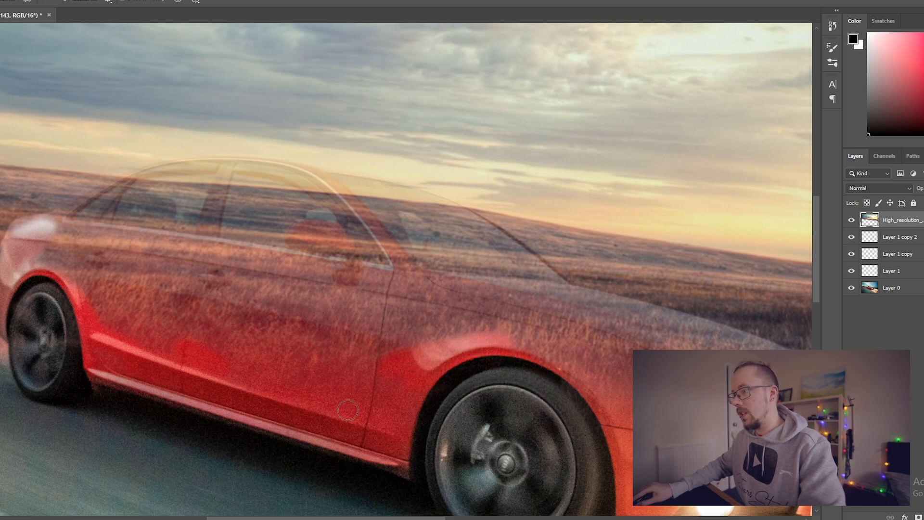
key(bracketright)
key(bracketright)
key(bracketright)
key(bracketright)
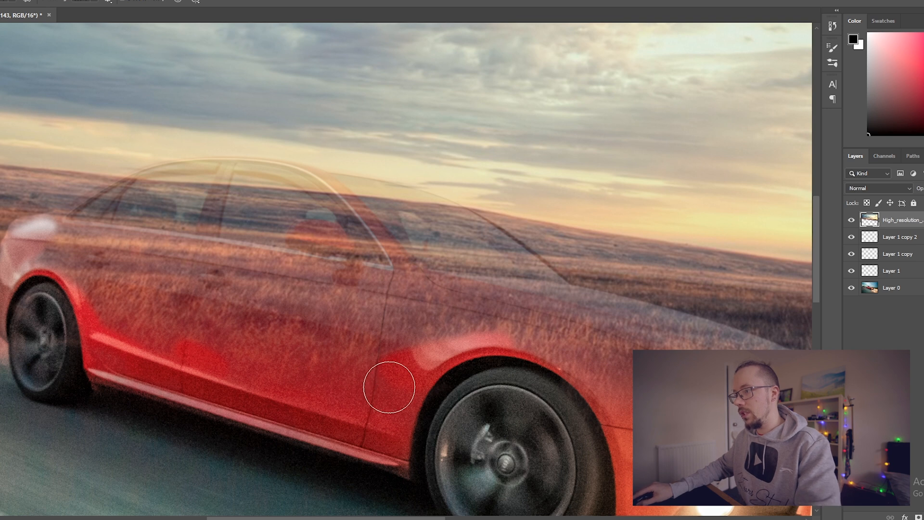
mouse_move(361, 382)
mouse_down()
mouse_move(113, 309)
mouse_move(477, 364)
mouse_move(175, 324)
mouse_move(67, 284)
mouse_move(104, 261)
mouse_move(109, 272)
mouse_move(92, 257)
mouse_move(274, 281)
mouse_move(162, 268)
mouse_up()
- Erase the sky layer's grass from the bonnet, front wing and headlight with a smaller eraser
key(bracketleft)
key(bracketleft)
key(bracketleft)
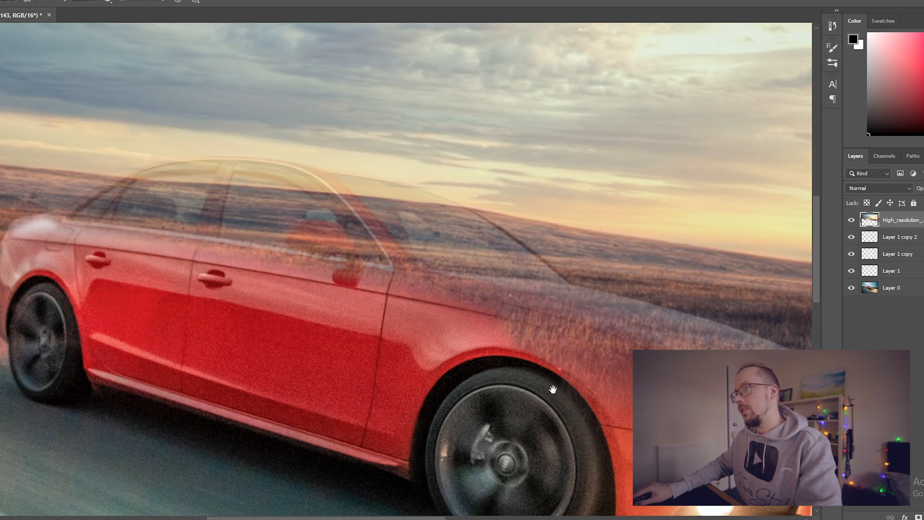
drag(556, 402, 310, 325)
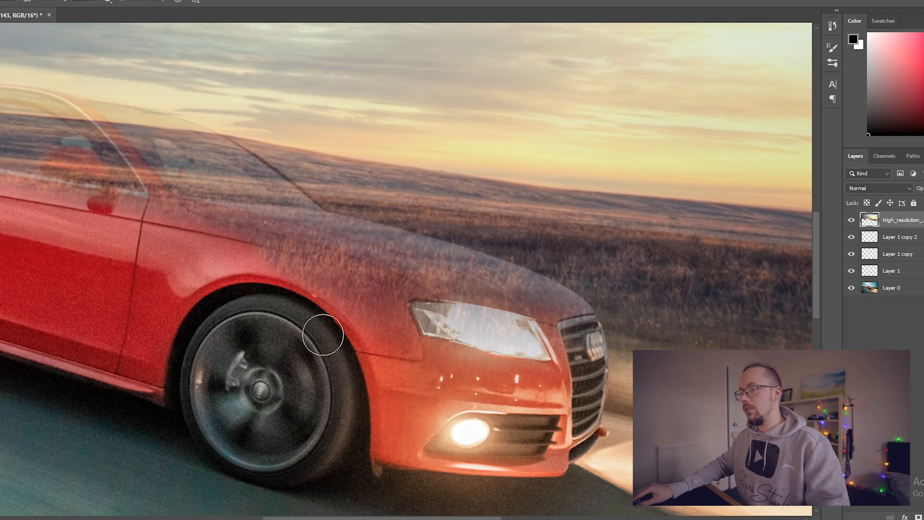
key(bracketleft)
key(bracketleft)
key(bracketleft)
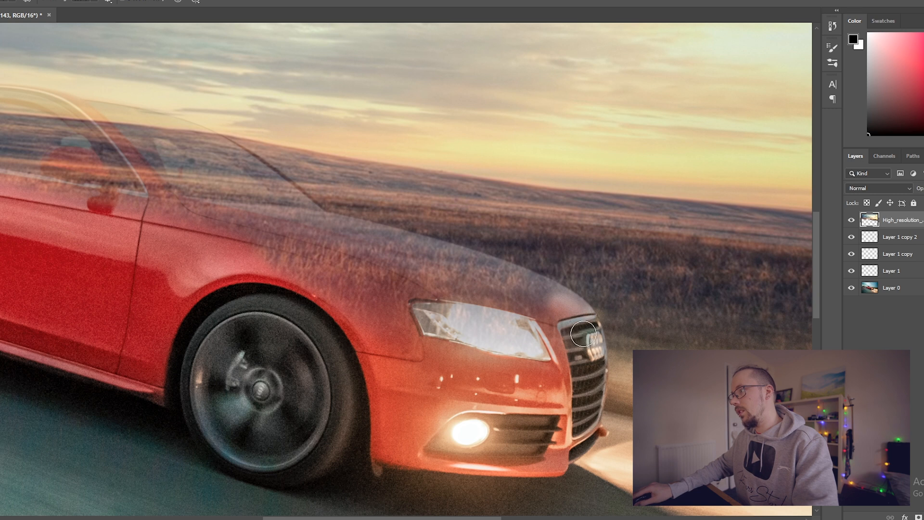
mouse_move(556, 299)
mouse_down()
mouse_move(325, 225)
mouse_move(147, 204)
mouse_move(197, 238)
mouse_up()
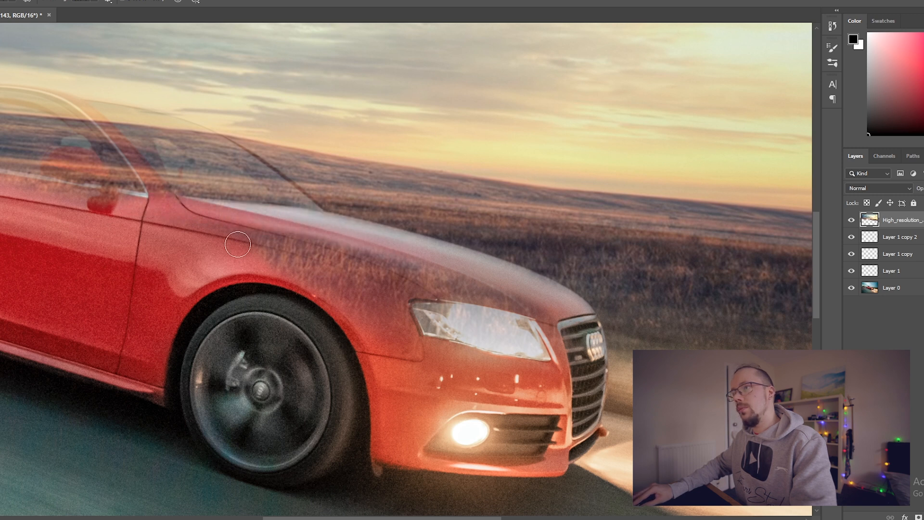
mouse_move(254, 254)
mouse_down()
mouse_move(342, 253)
mouse_move(532, 317)
mouse_move(511, 304)
mouse_move(541, 354)
mouse_move(496, 330)
mouse_move(498, 301)
mouse_move(435, 303)
mouse_move(448, 282)
mouse_move(339, 291)
mouse_move(258, 258)
mouse_move(380, 308)
mouse_move(419, 369)
mouse_up()
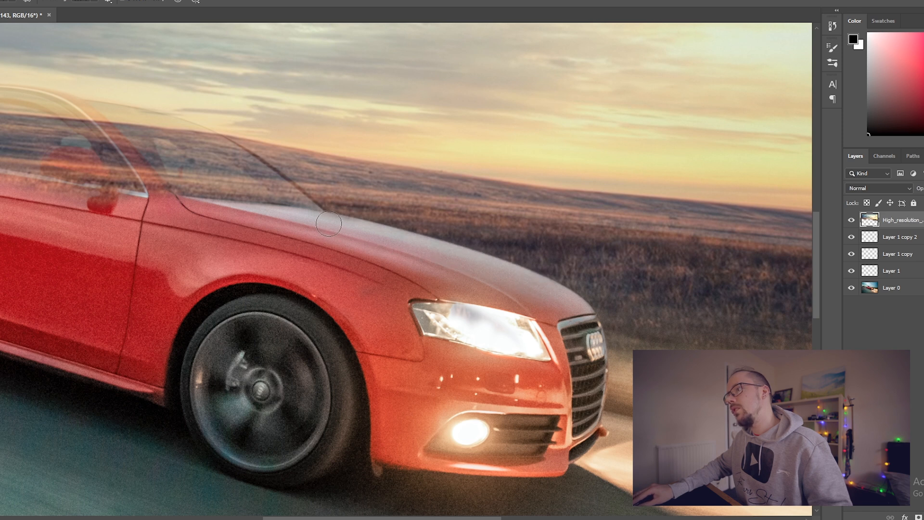
- Erase the sky layer along the rear pillar and roofline above the side windows, redoing the first stroke at the boot edge
drag(118, 234, 473, 364)
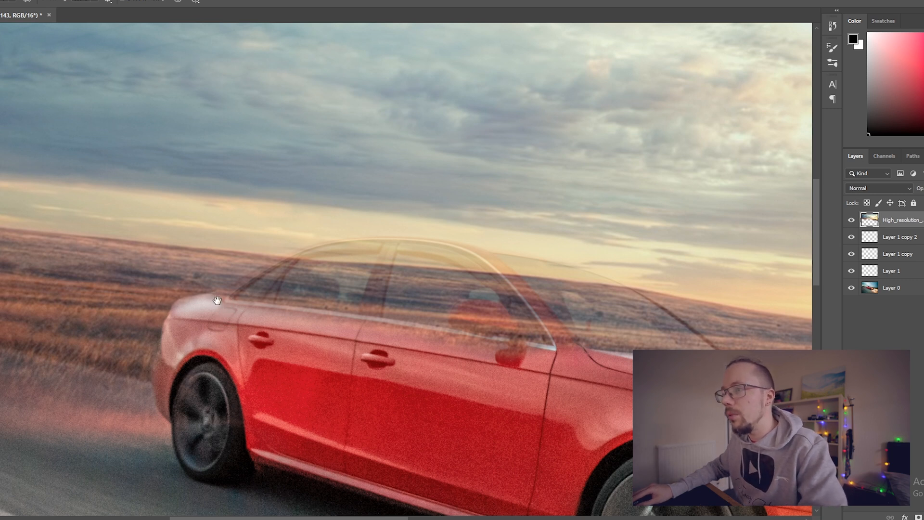
scroll(217, 300, up, 1)
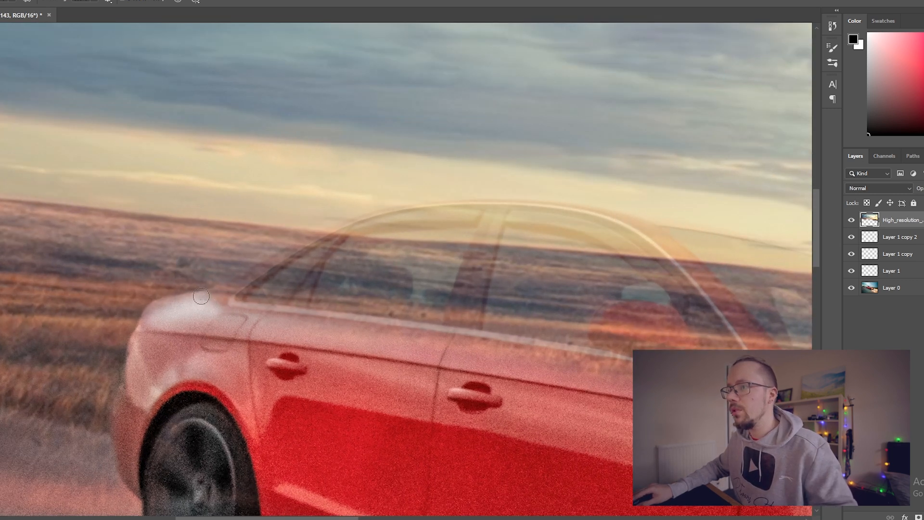
drag(230, 288, 265, 271)
key(ctrl+z)
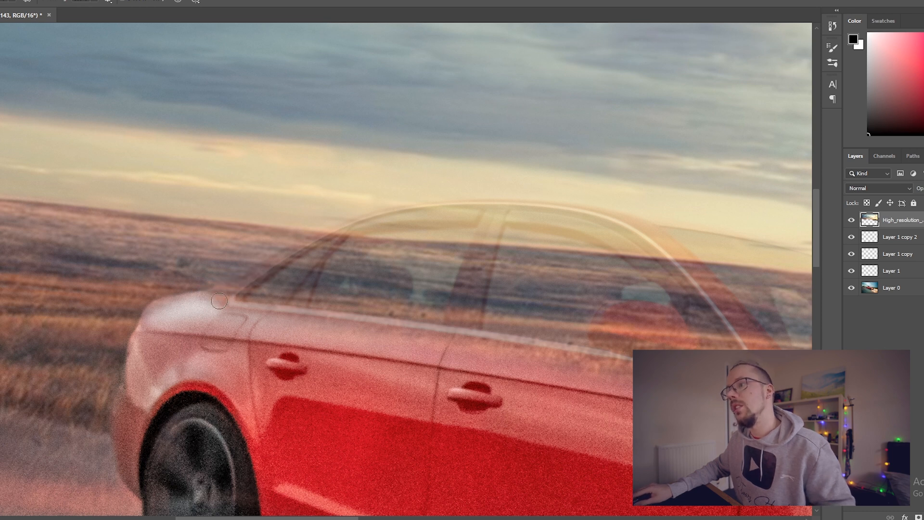
drag(244, 286, 292, 264)
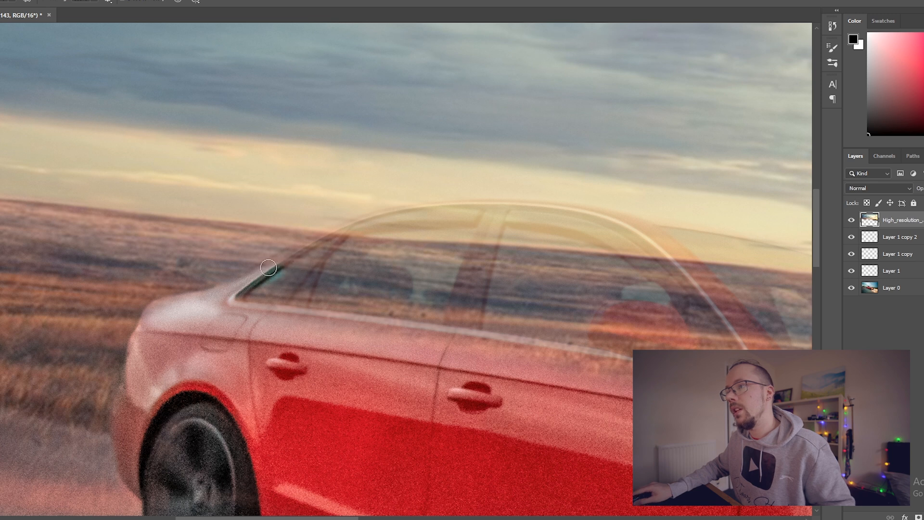
drag(279, 264, 320, 245)
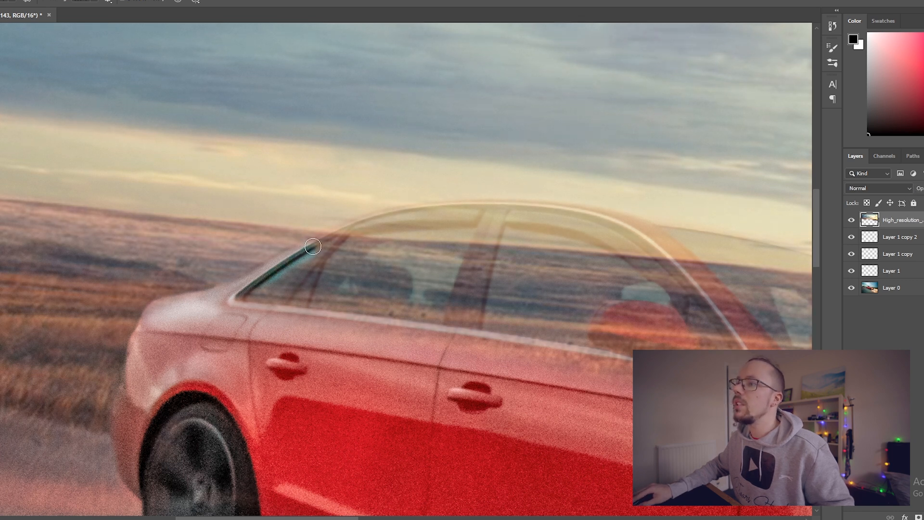
mouse_move(338, 235)
mouse_down()
mouse_move(402, 214)
mouse_move(494, 210)
mouse_move(646, 224)
mouse_up()
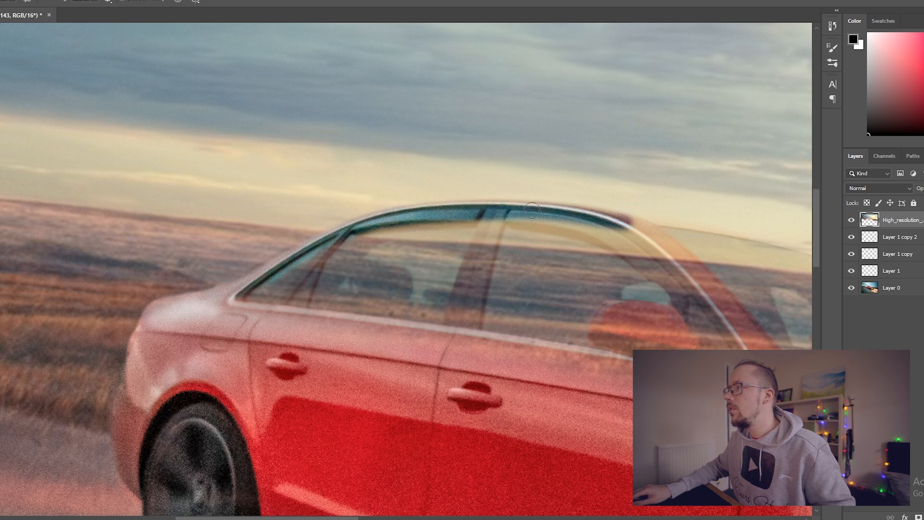
- Erase the sky layer over the windscreen pillar, the pillar between the side windows and the upper window frames
mouse_move(606, 220)
mouse_down()
mouse_move(664, 234)
mouse_move(703, 277)
mouse_up()
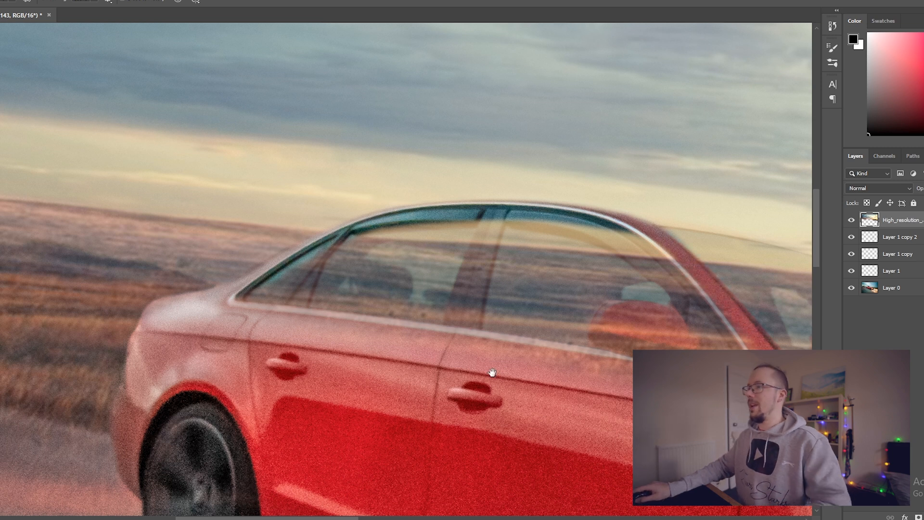
drag(490, 219, 449, 328)
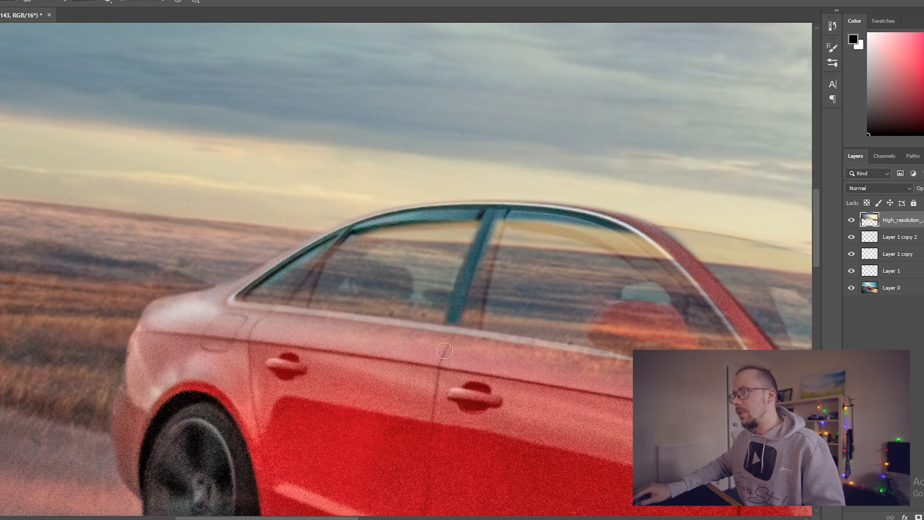
drag(494, 221, 464, 338)
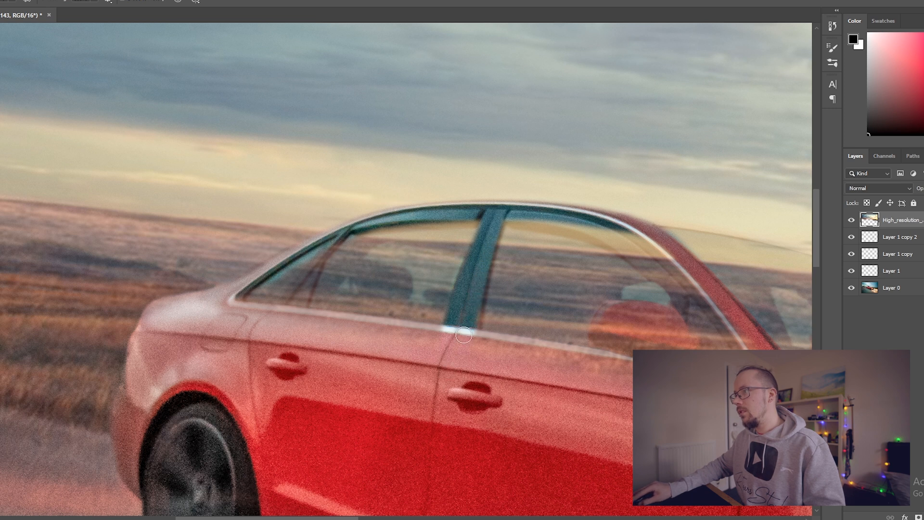
drag(446, 216, 350, 233)
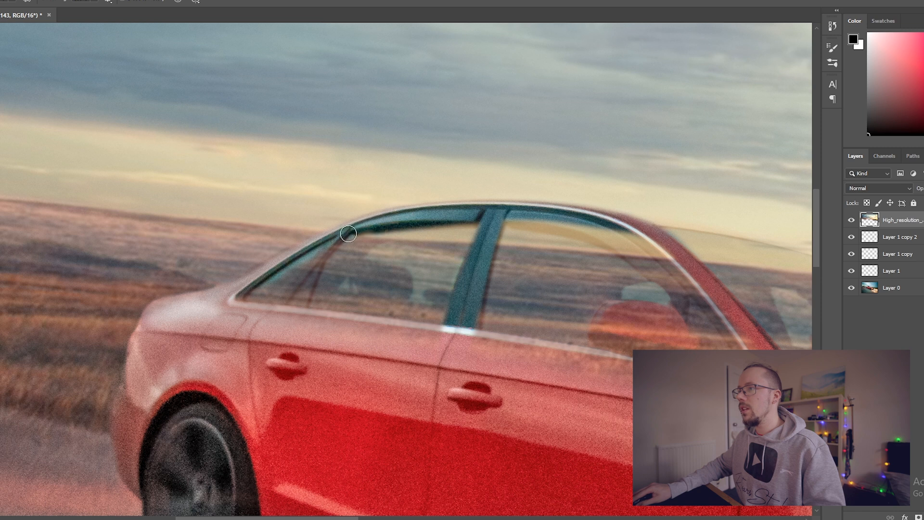
mouse_move(503, 218)
mouse_down()
mouse_move(577, 235)
mouse_move(651, 270)
mouse_move(692, 323)
mouse_up()
mouse_move(589, 233)
mouse_down()
mouse_move(606, 231)
mouse_move(689, 299)
mouse_move(636, 236)
mouse_move(707, 314)
mouse_move(684, 278)
mouse_move(724, 339)
mouse_move(675, 265)
mouse_move(715, 313)
mouse_up()
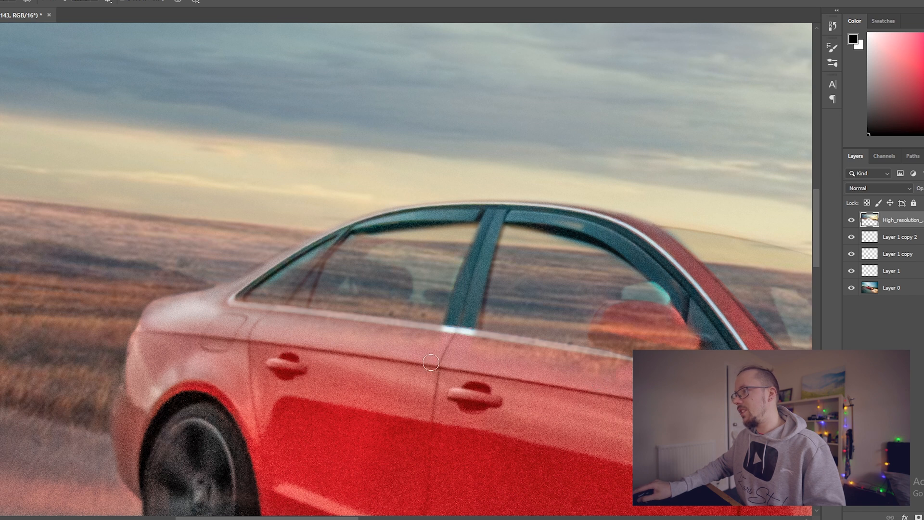
- Erase the sky layer from the chrome trim below the front side window and from the red door mirror
mouse_move(494, 338)
mouse_down()
mouse_move(631, 361)
mouse_move(549, 366)
mouse_up()
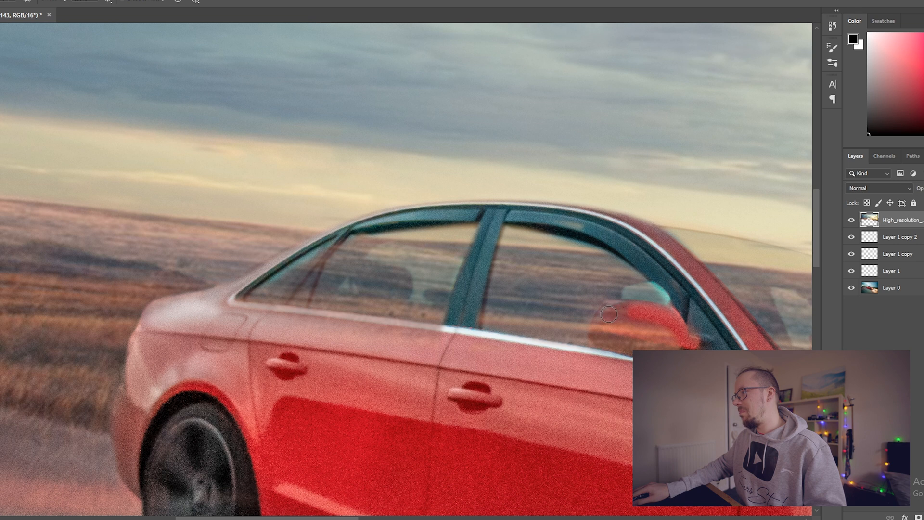
mouse_move(596, 332)
mouse_down()
mouse_move(684, 340)
mouse_move(617, 332)
mouse_move(657, 328)
mouse_up()
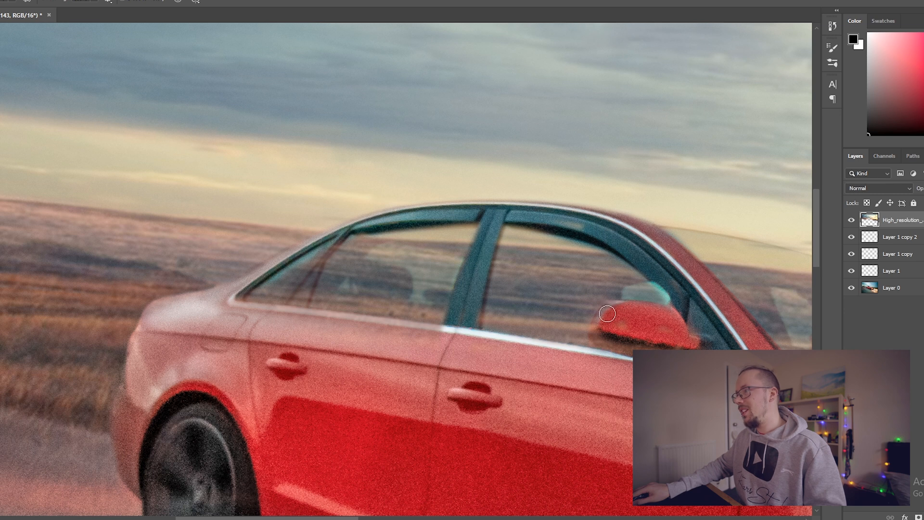
mouse_move(596, 331)
mouse_down()
mouse_move(603, 342)
mouse_move(662, 349)
mouse_up()
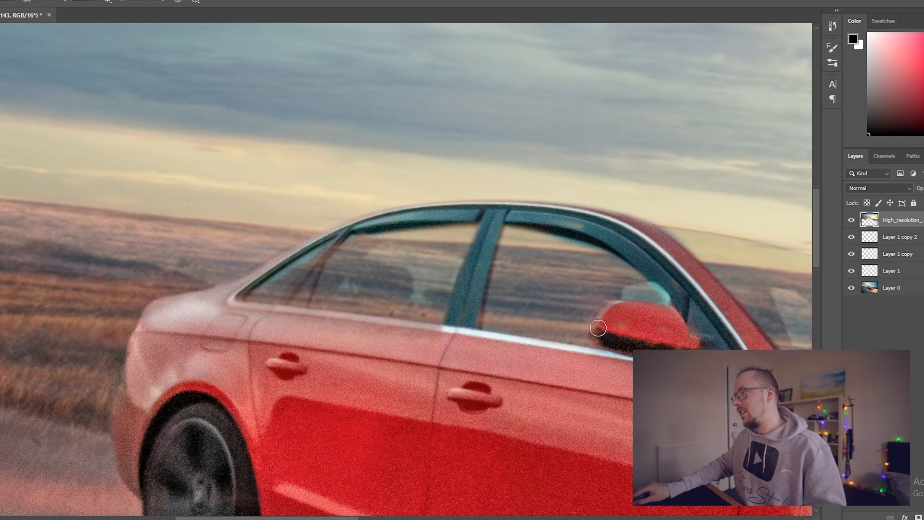
drag(603, 346, 661, 345)
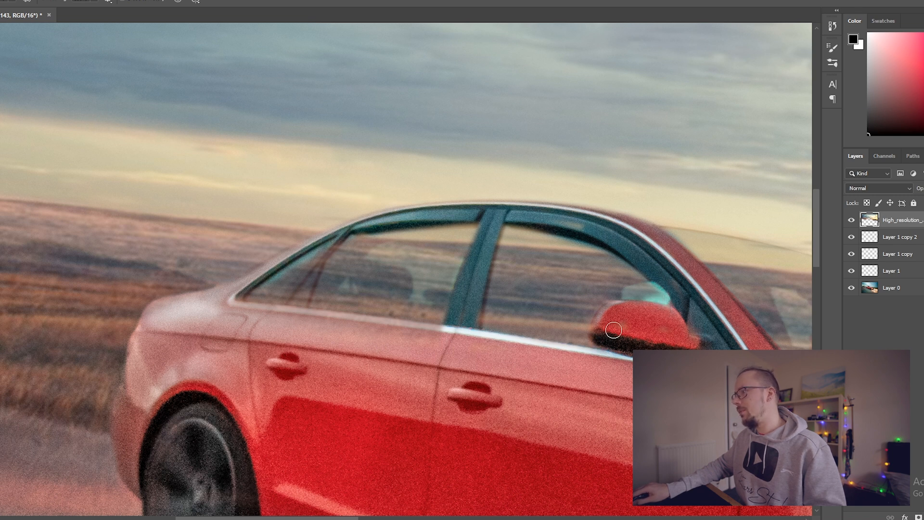
- Erase the sky layer along the windscreen's lower edge and up the inside of the near windscreen pillar
mouse_move(659, 290)
mouse_down()
mouse_move(625, 301)
mouse_move(656, 289)
mouse_move(632, 296)
mouse_move(644, 310)
mouse_move(572, 371)
mouse_move(405, 344)
mouse_up()
key(h)
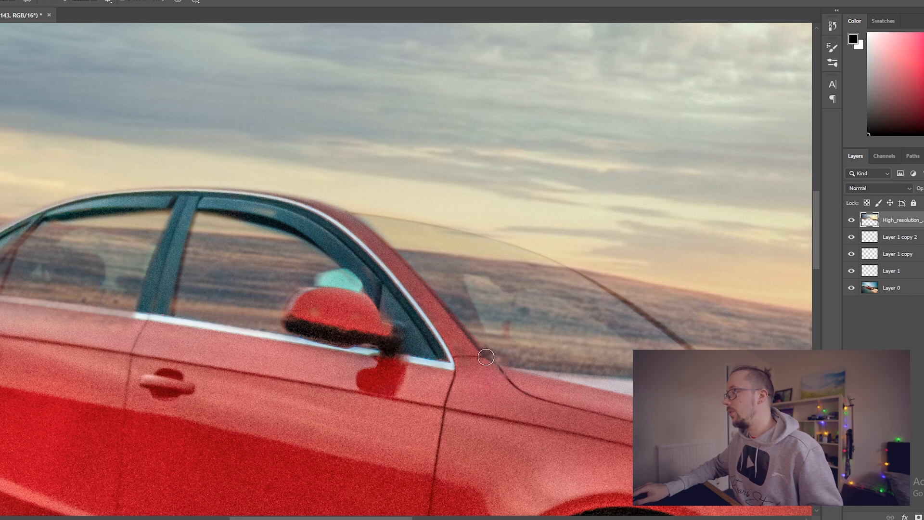
mouse_move(451, 276)
mouse_down()
mouse_move(498, 378)
mouse_move(482, 339)
mouse_move(636, 375)
mouse_up()
drag(476, 350, 487, 357)
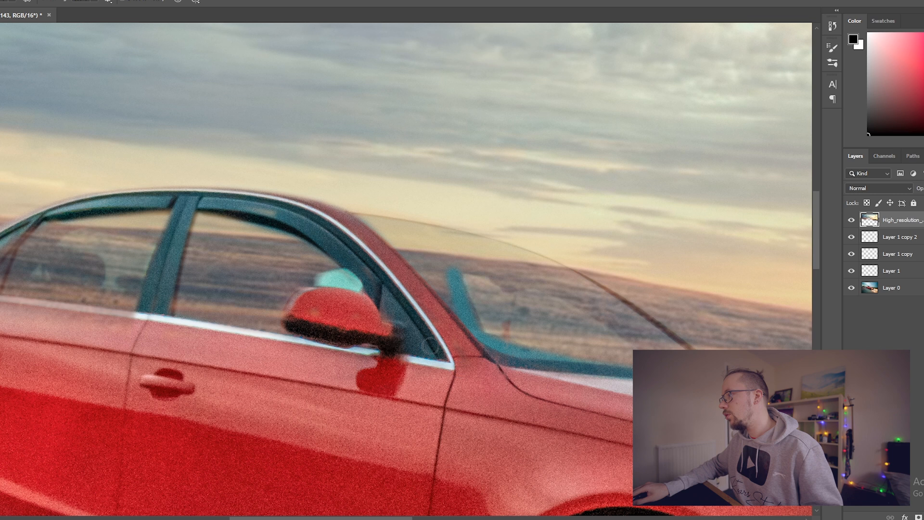
mouse_move(432, 260)
mouse_down()
mouse_move(431, 289)
mouse_move(390, 243)
mouse_move(409, 269)
mouse_move(408, 242)
mouse_move(432, 249)
mouse_move(445, 290)
mouse_up()
mouse_move(436, 255)
mouse_down()
mouse_move(305, 203)
mouse_move(441, 239)
mouse_up()
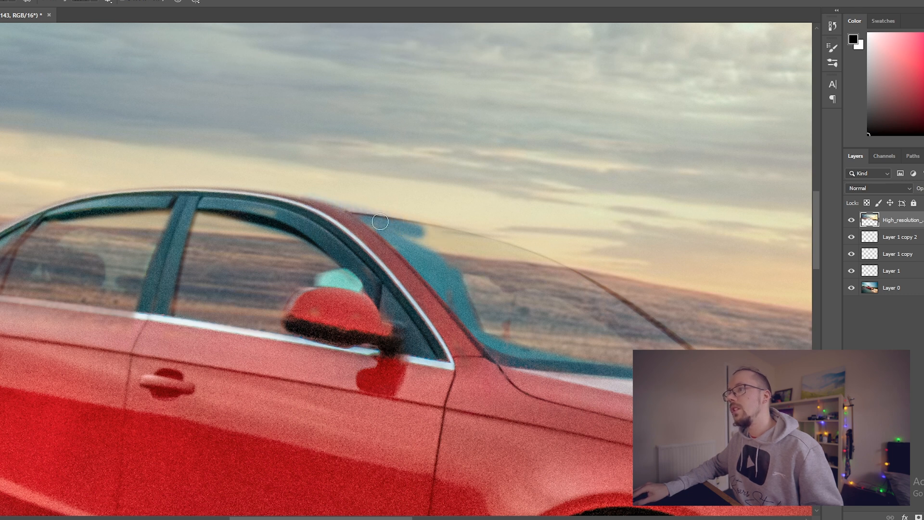
- Erase the sky layer along the windscreen's upper and far edges, widening the cleared band inward around the see-through glass
mouse_move(432, 233)
mouse_down()
mouse_move(542, 263)
mouse_move(687, 347)
mouse_up()
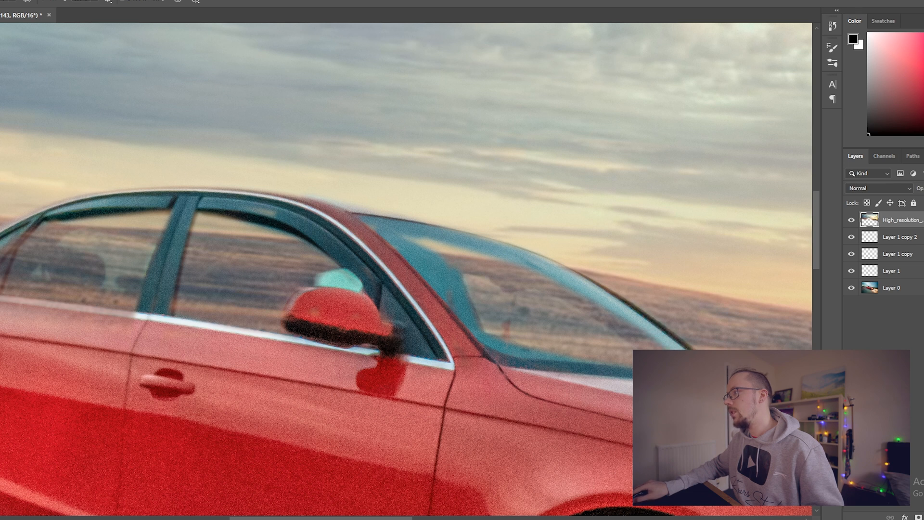
mouse_move(413, 236)
mouse_down()
mouse_move(458, 253)
mouse_move(440, 258)
mouse_up()
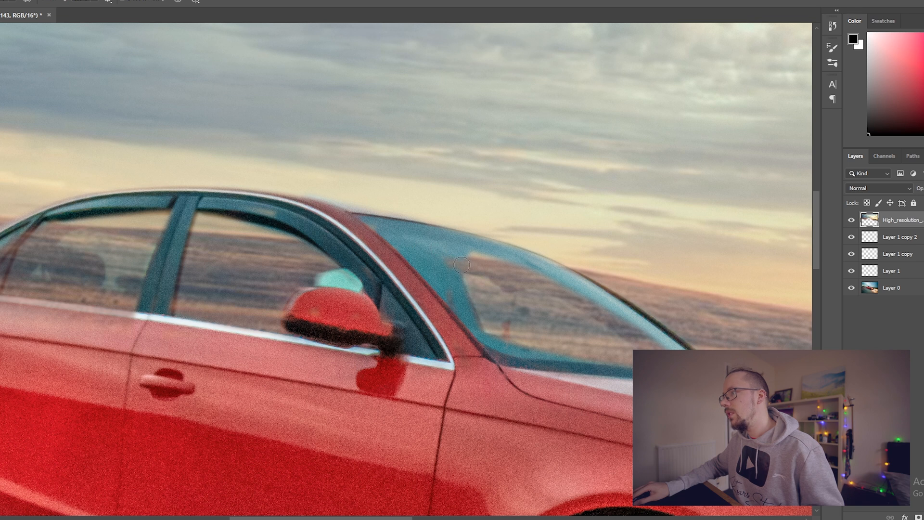
drag(575, 299, 640, 340)
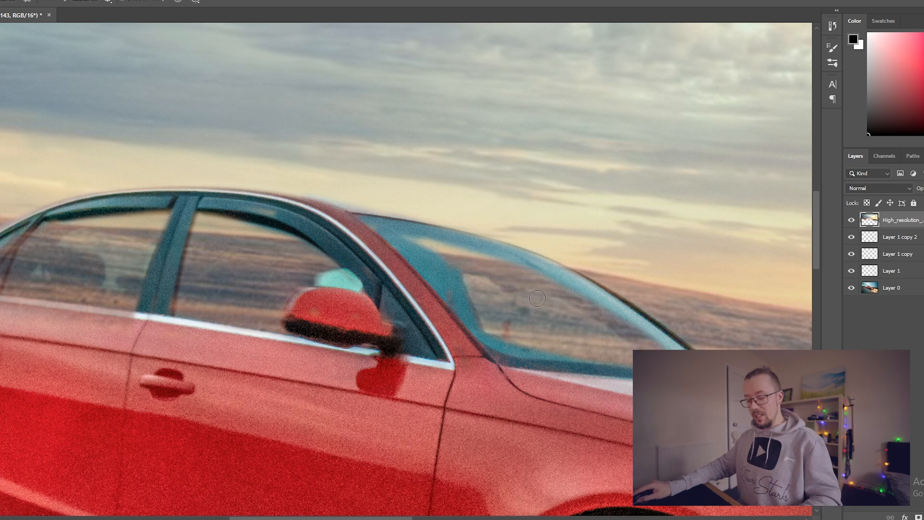
drag(483, 255, 520, 268)
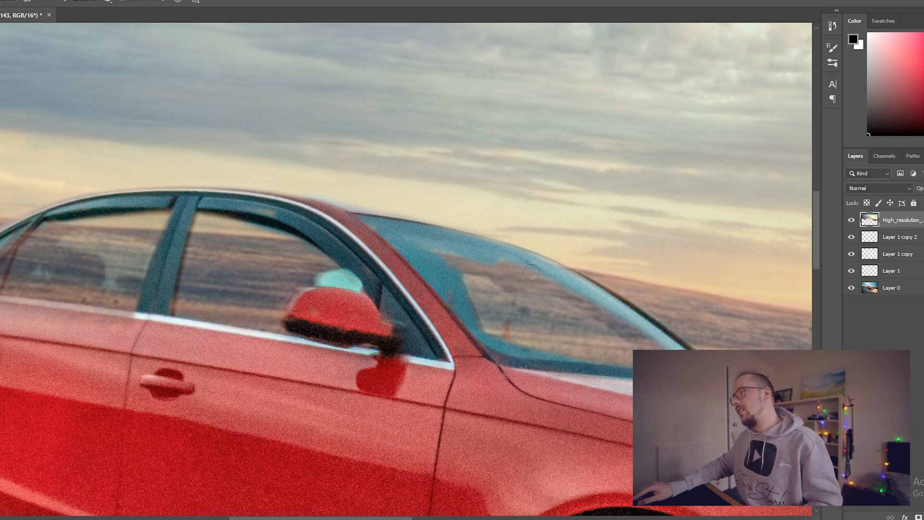
drag(625, 328, 660, 346)
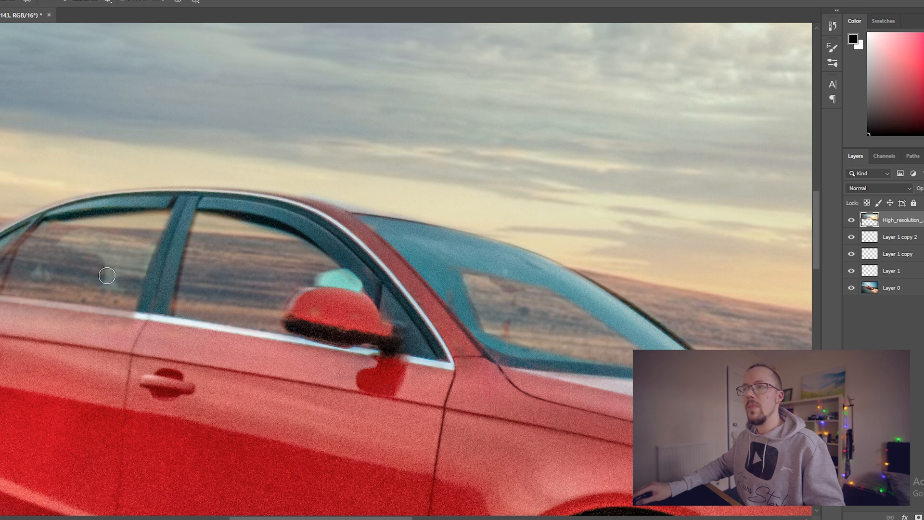
- Lower the sky layer's opacity and erase the sky layer inside the front side window up to the driver and mirror
drag(917, 189, 900, 192)
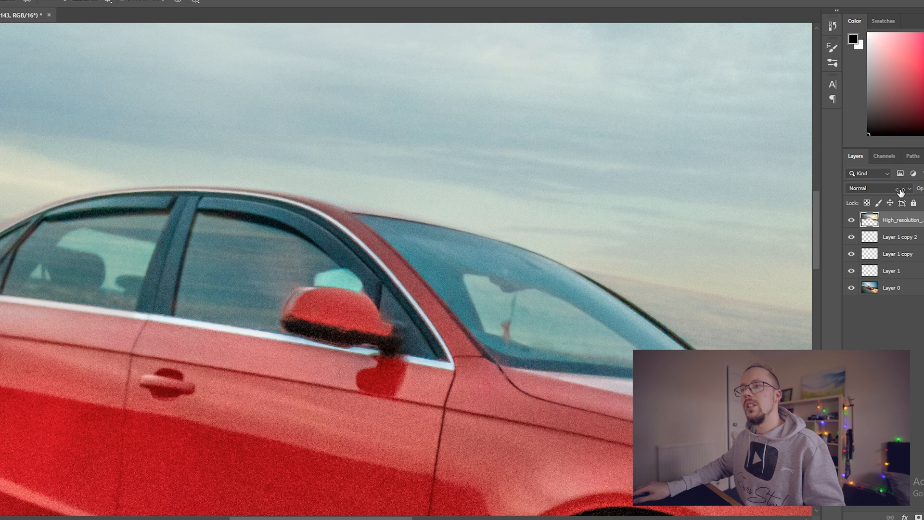
drag(909, 191, 914, 192)
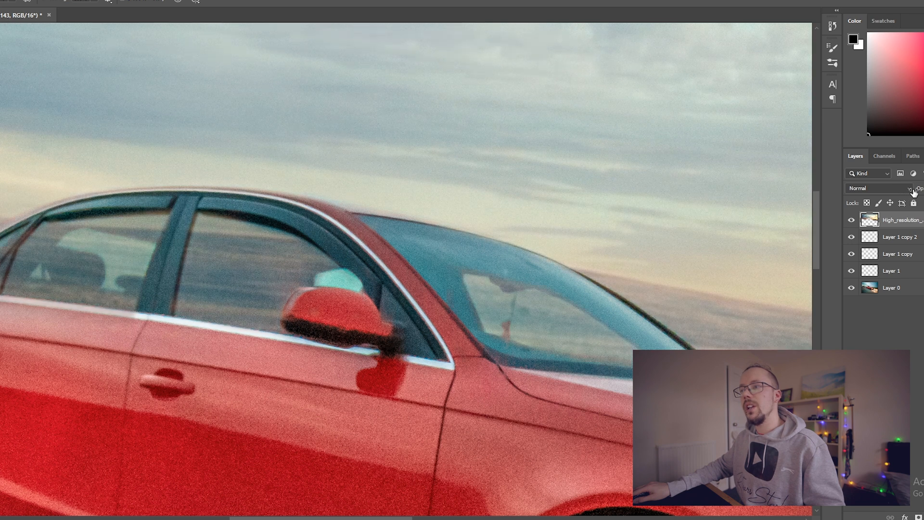
mouse_move(182, 262)
mouse_down()
mouse_move(207, 212)
mouse_move(205, 276)
mouse_up()
mouse_move(216, 224)
mouse_down()
mouse_move(237, 213)
mouse_move(266, 256)
mouse_move(287, 259)
mouse_move(284, 248)
mouse_move(300, 244)
mouse_move(269, 334)
mouse_move(265, 268)
mouse_move(185, 265)
mouse_move(188, 293)
mouse_move(238, 323)
mouse_move(222, 334)
mouse_move(253, 293)
mouse_move(217, 314)
mouse_move(267, 295)
mouse_up()
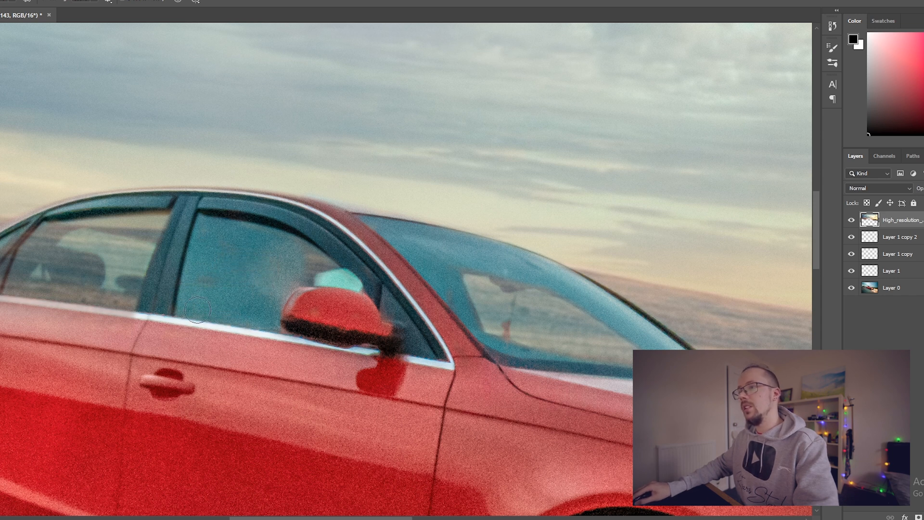
drag(286, 258, 328, 262)
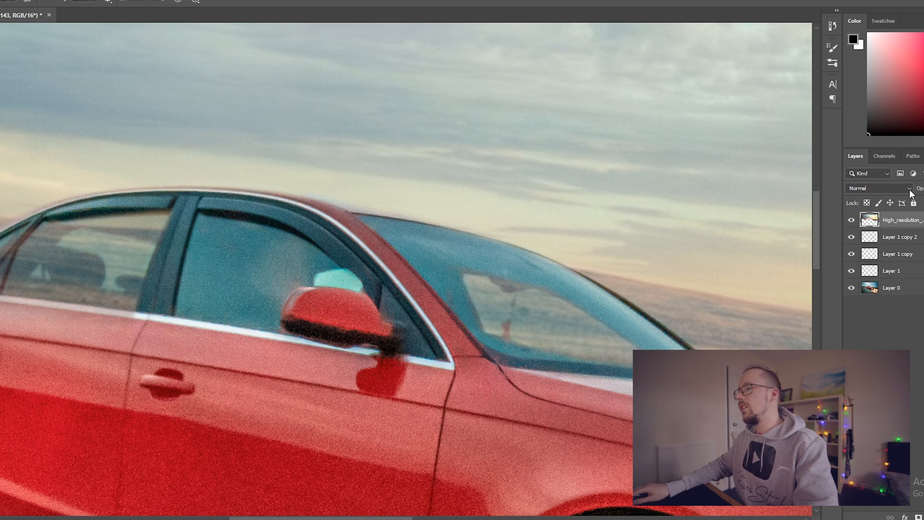
- Readjust the sky layer's opacity to check the glass and erase the sky layer around the edges of the rear side window
drag(860, 197, 857, 196)
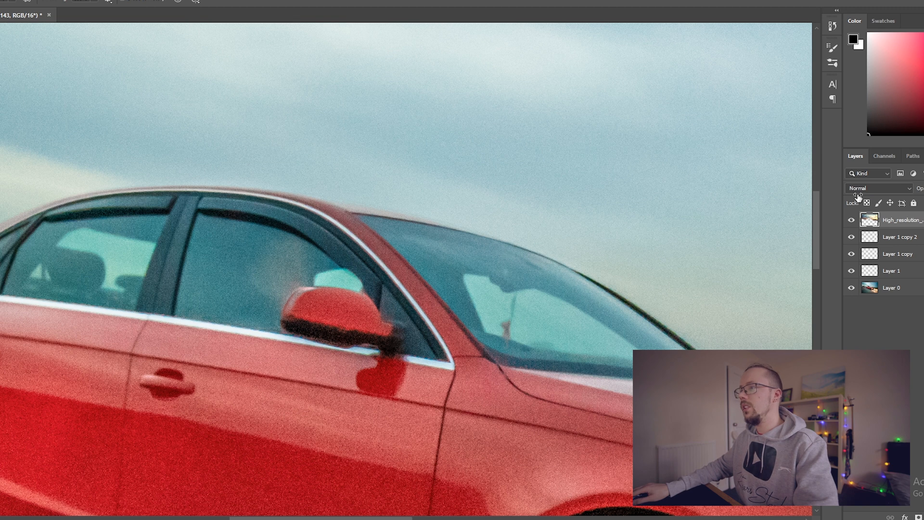
drag(868, 198, 872, 198)
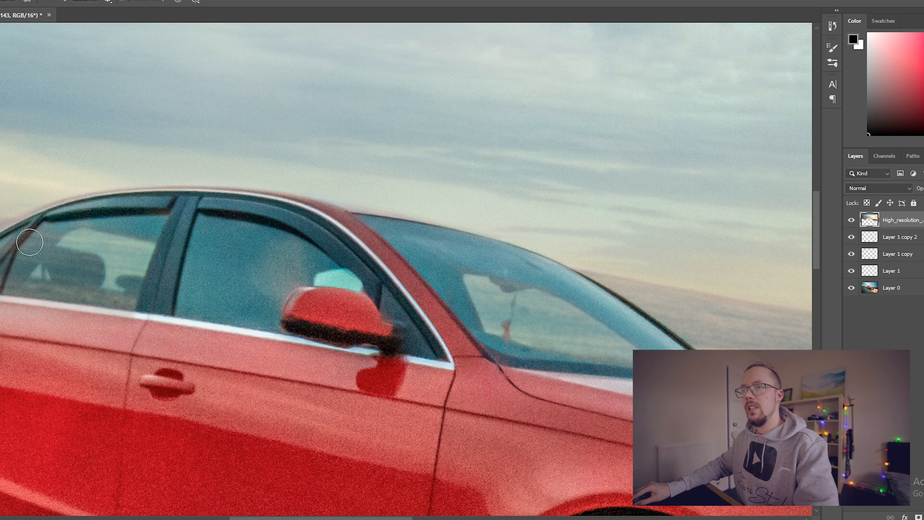
drag(0, 291, 119, 309)
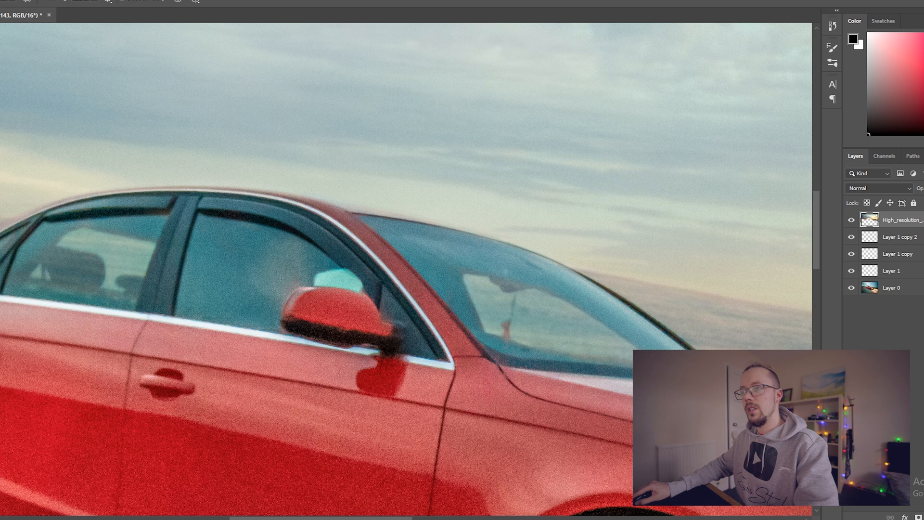
- With the sky layer's opacity raised again, partially erase the scenery inside the rear side window and windscreen using a larger eraser
key(ctrl+0)
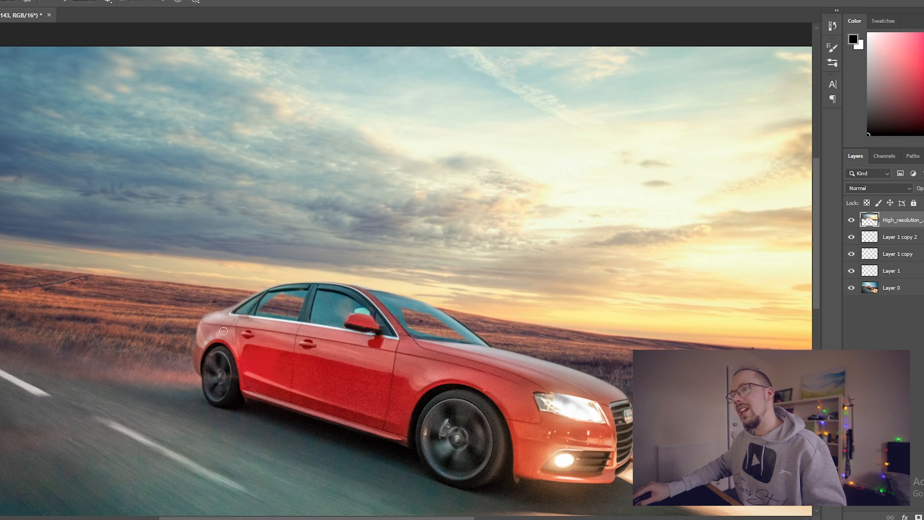
scroll(282, 375, down, 3)
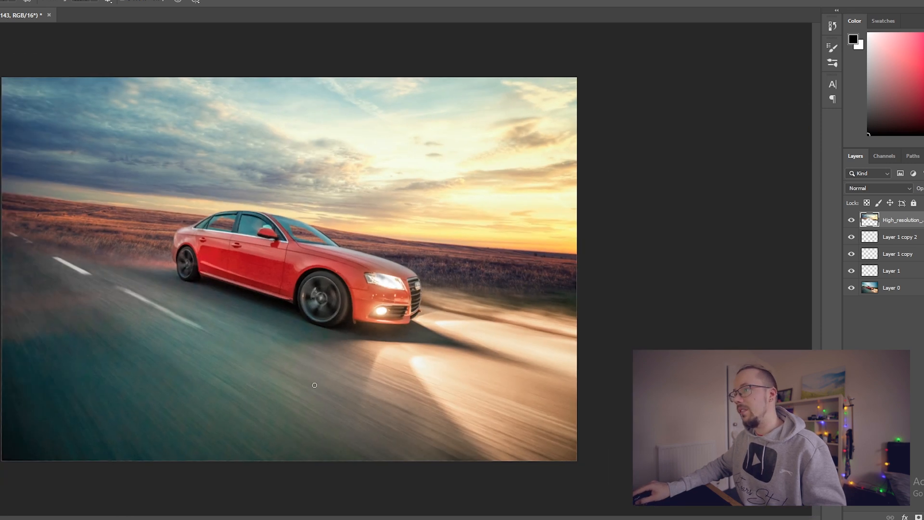
scroll(211, 259, up, 3)
scroll(210, 259, up, 1)
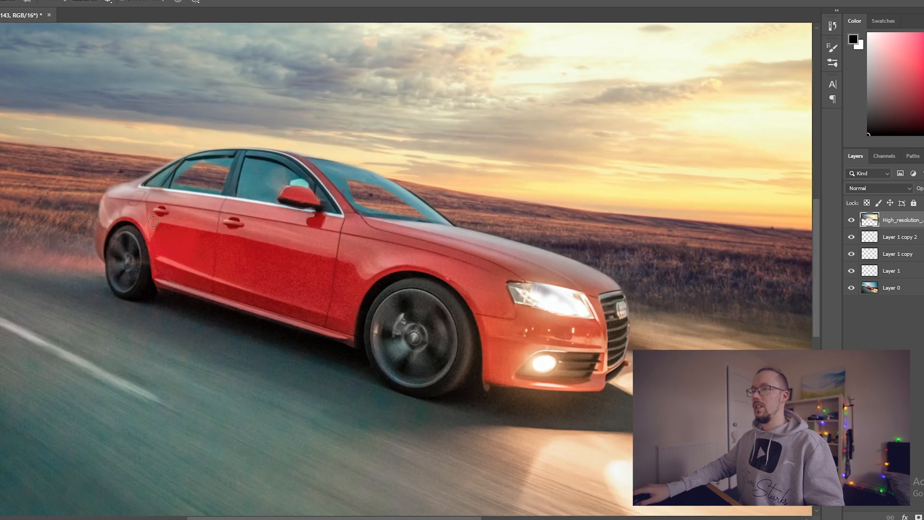
drag(168, 199, 283, 275)
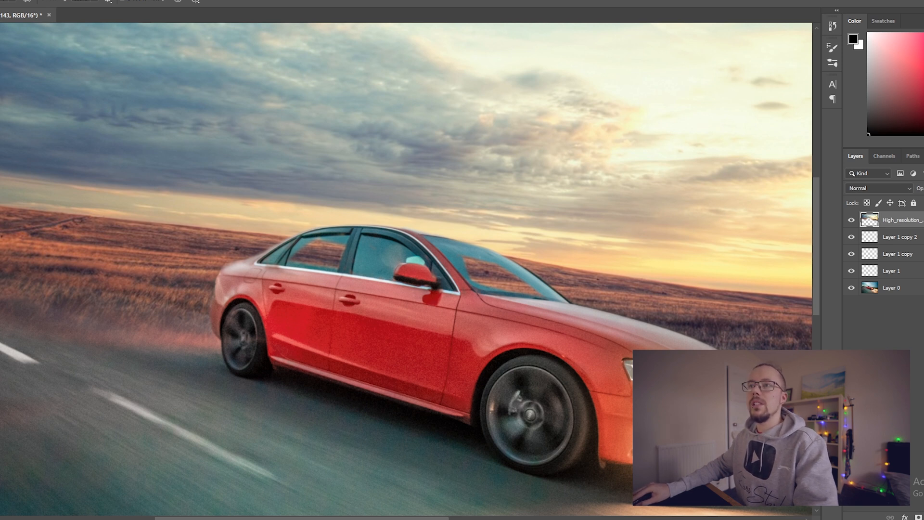
mouse_move(319, 273)
mouse_down()
mouse_move(323, 255)
mouse_move(308, 248)
mouse_move(332, 253)
mouse_move(287, 270)
mouse_up()
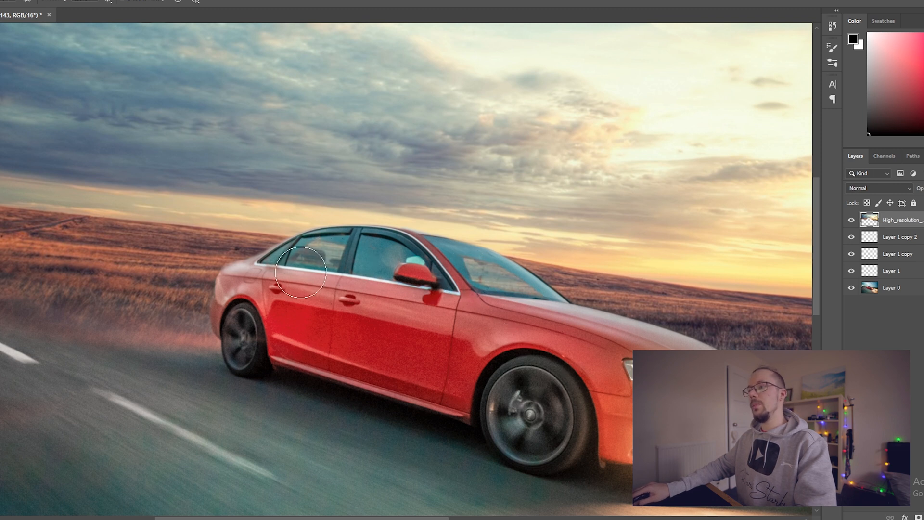
- Lower the sky layer's opacity to locate the road edge, restore it, and erase the field covering the road behind the car
key(ctrl+minus)
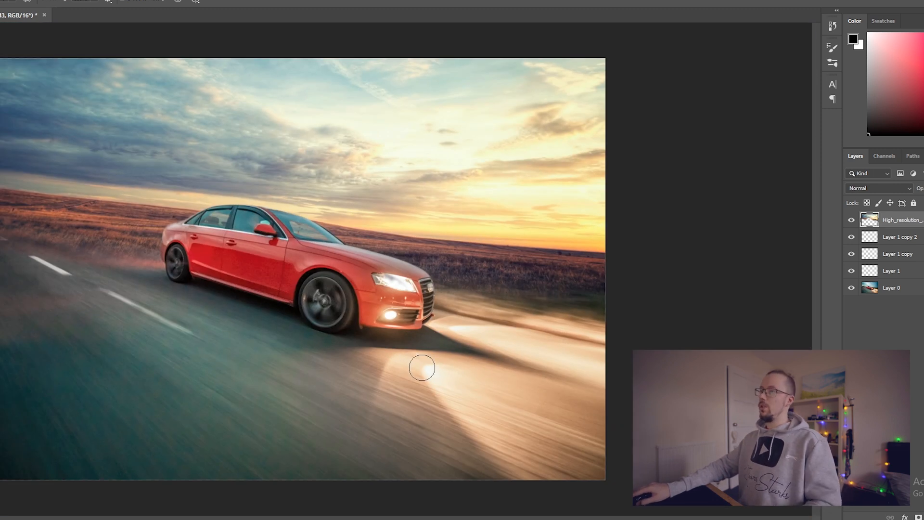
scroll(296, 265, up, 2)
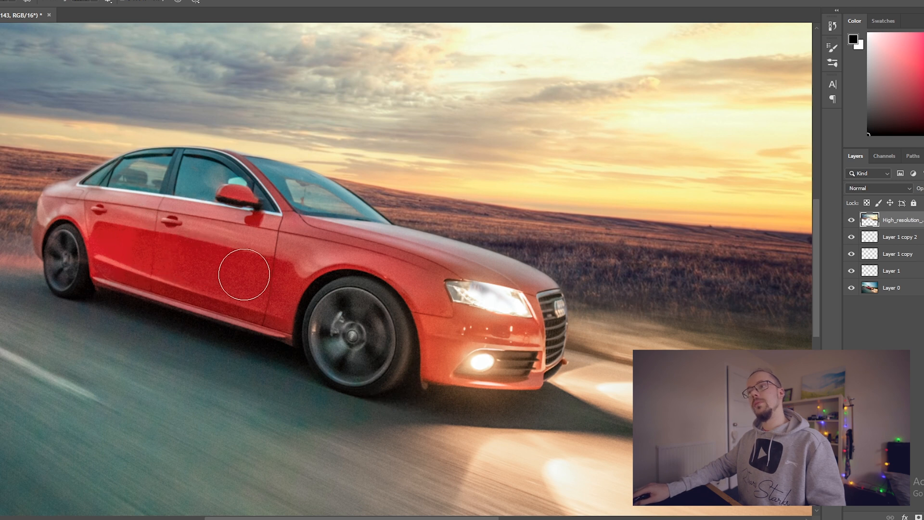
scroll(264, 271, down, 2)
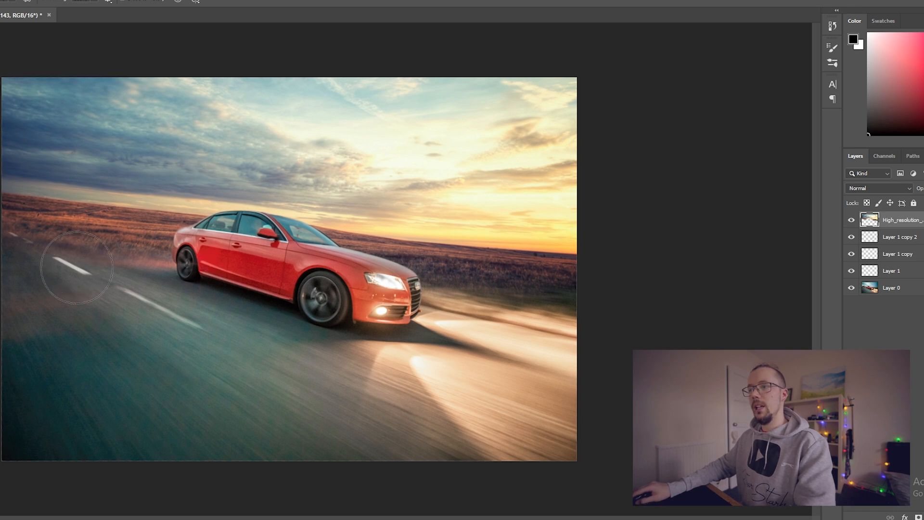
drag(920, 189, 894, 191)
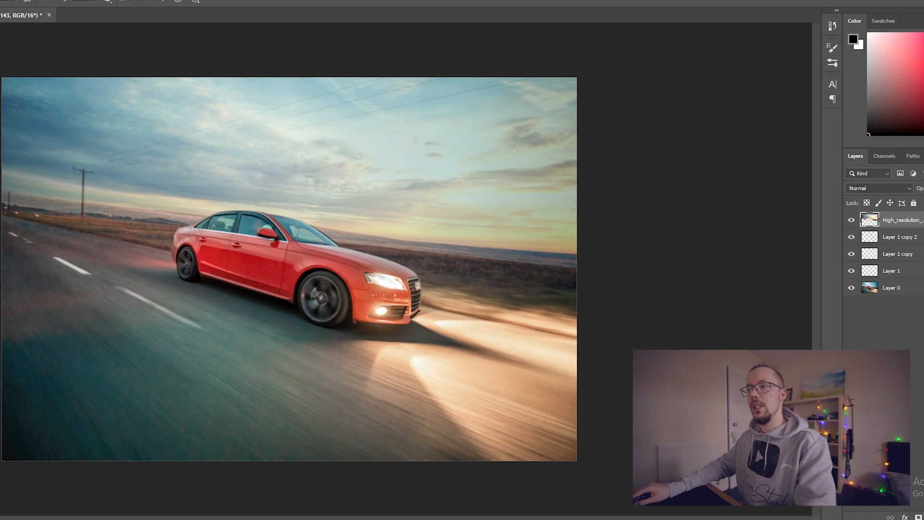
key(ctrl+z)
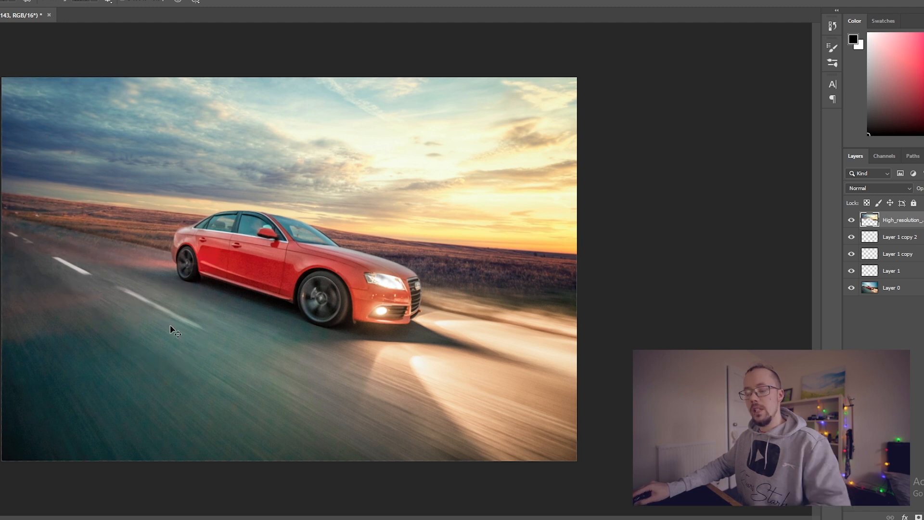
key(bracketleft)
key(bracketleft)
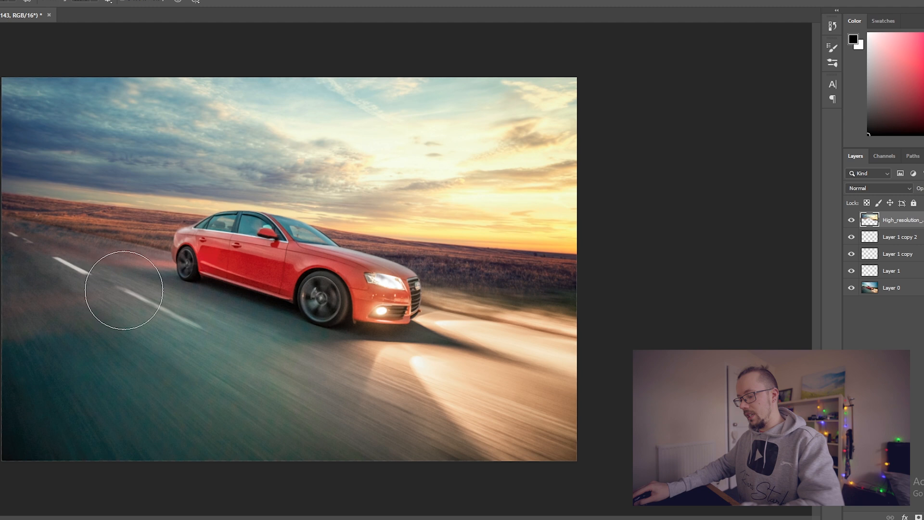
key(bracketleft)
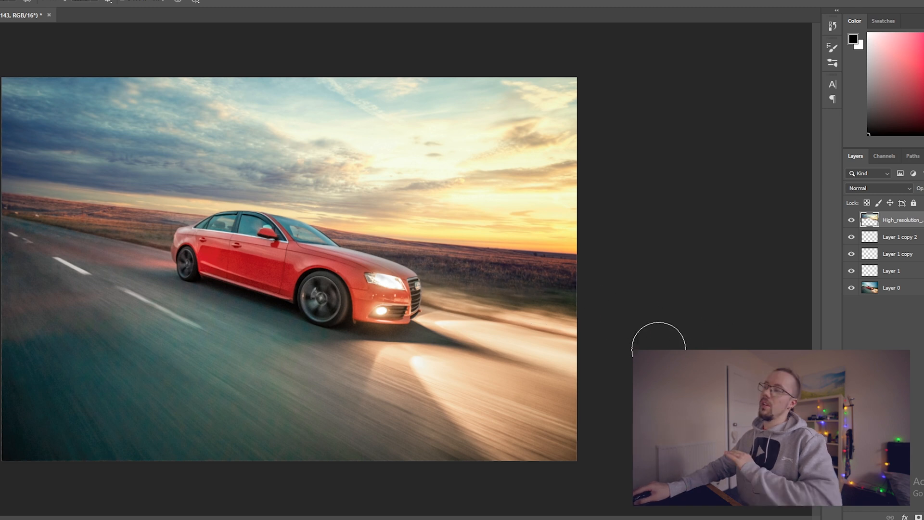
- Save the composited image and switch back to Lightroom with it open for developing
key(ctrl+minus)
key(ctrl+minus)
key(ctrl+plus)
key(ctrl+plus)
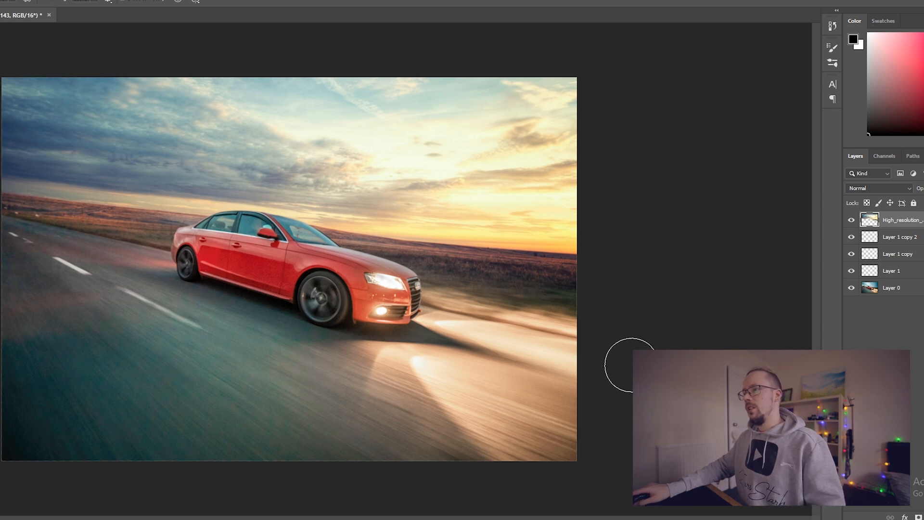
scroll(155, 238, up, 3)
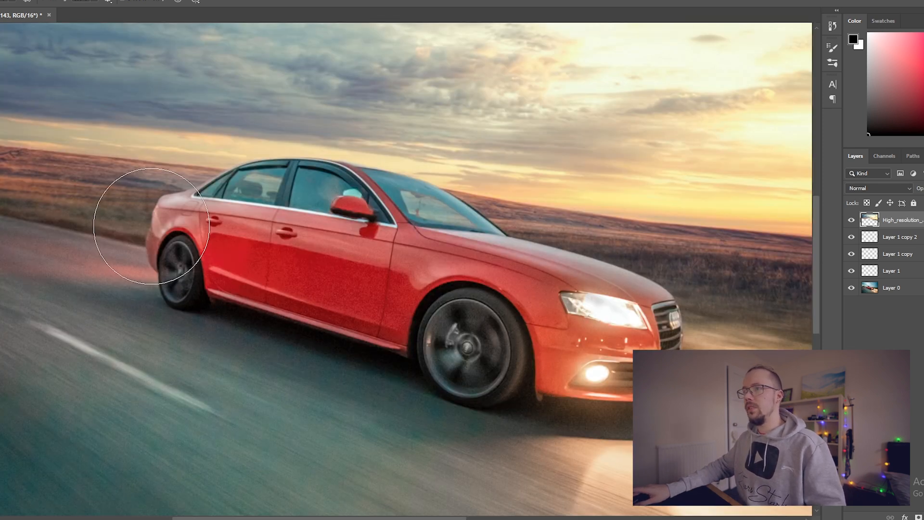
scroll(151, 226, down, 3)
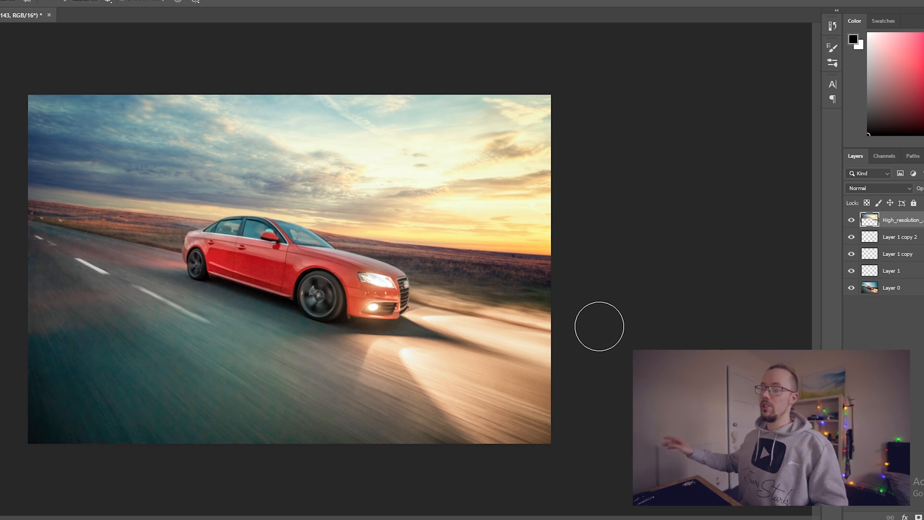
key(v)
key(ctrl+s)
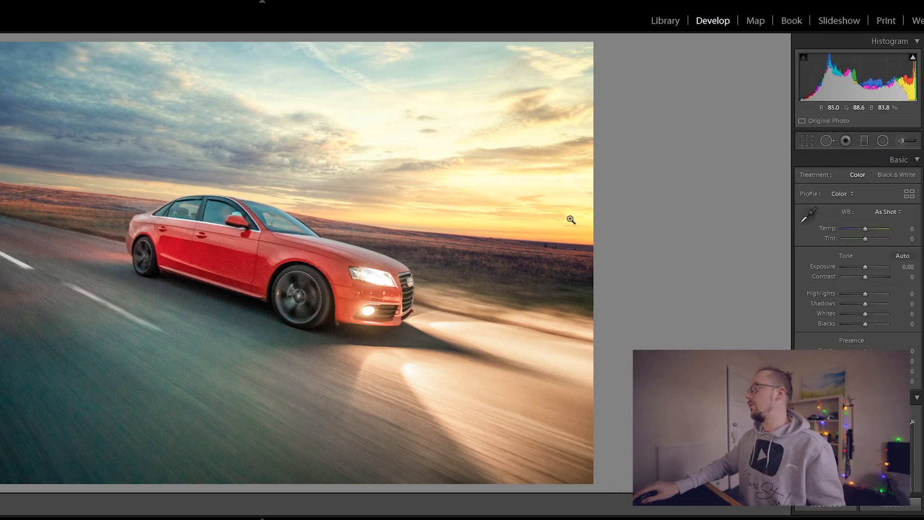
- Set the photo's Highlights to −52, then add a tilted graduated filter from the sky down across the car with Exposure reset
mouse_move(862, 292)
mouse_down()
mouse_move(840, 295)
mouse_move(865, 294)
mouse_move(853, 294)
mouse_up()
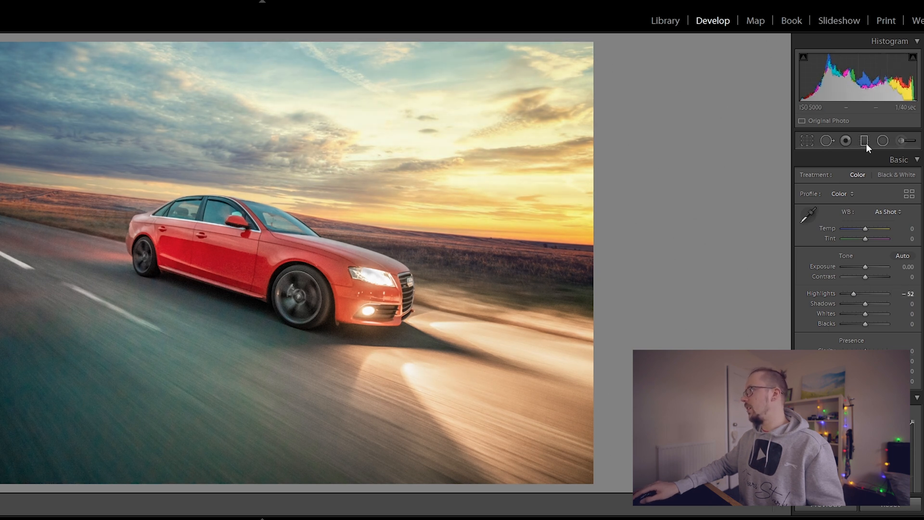
key(m)
drag(247, 37, 214, 301)
double_click(821, 216)
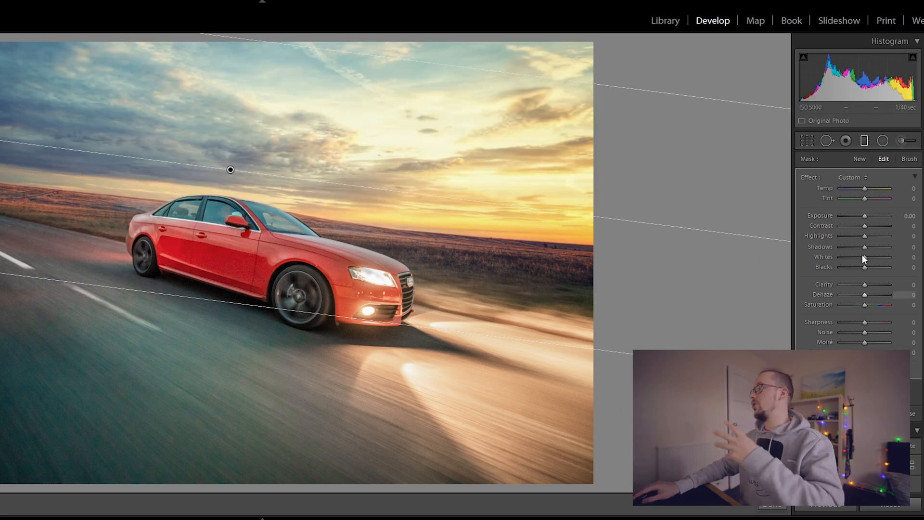
- Adjust the sky filter to Temp −24, Highlights −48, Whites 46, Clarity 22 and Saturation 7, and close it
drag(865, 187, 868, 188)
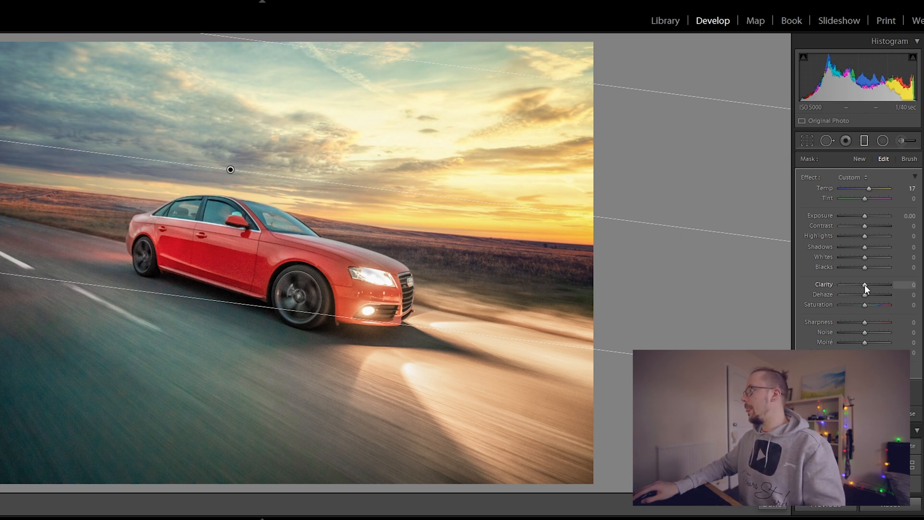
drag(865, 284, 878, 284)
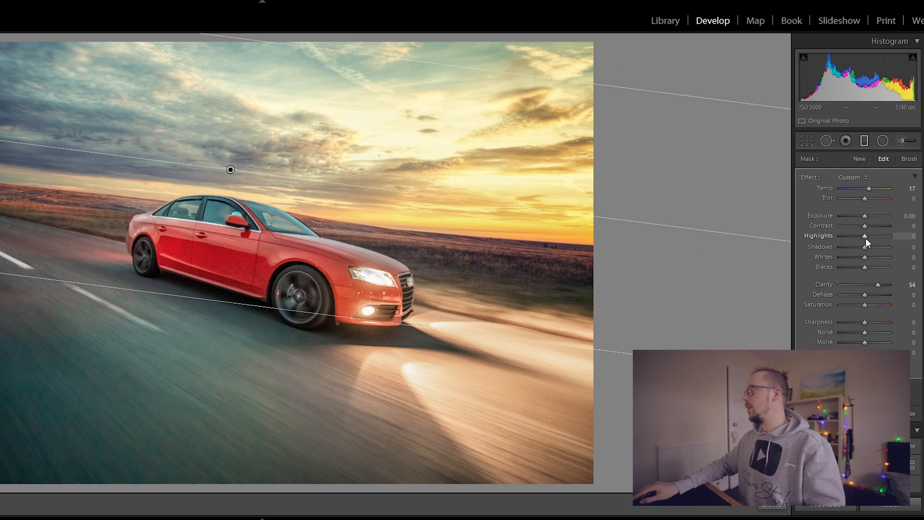
drag(864, 236, 875, 258)
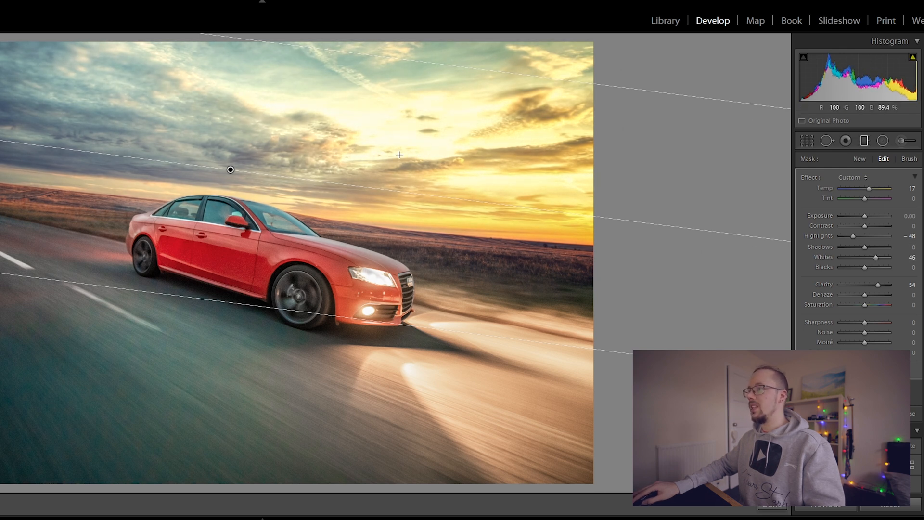
drag(878, 285, 865, 285)
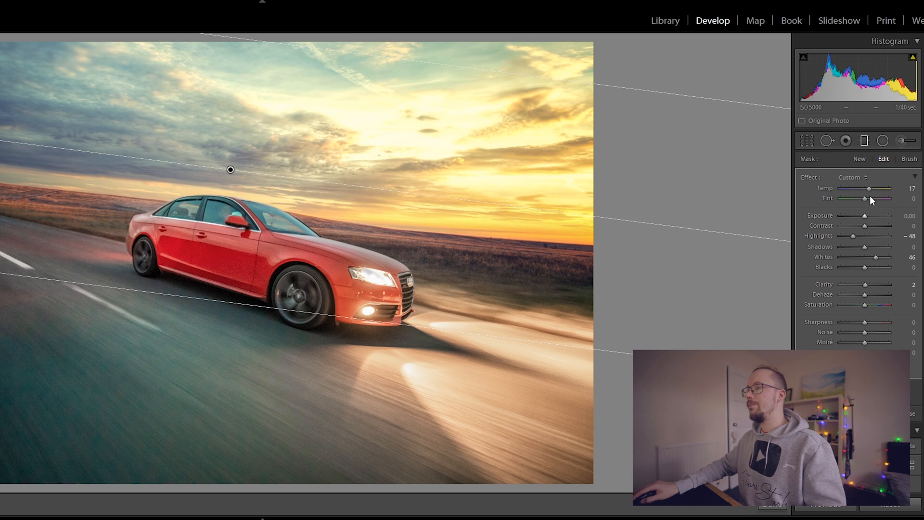
drag(869, 188, 860, 187)
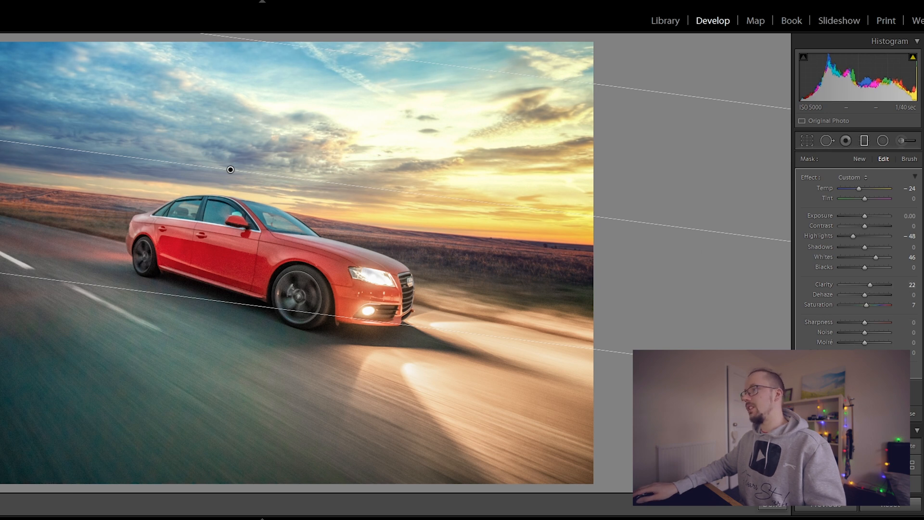
key(m)
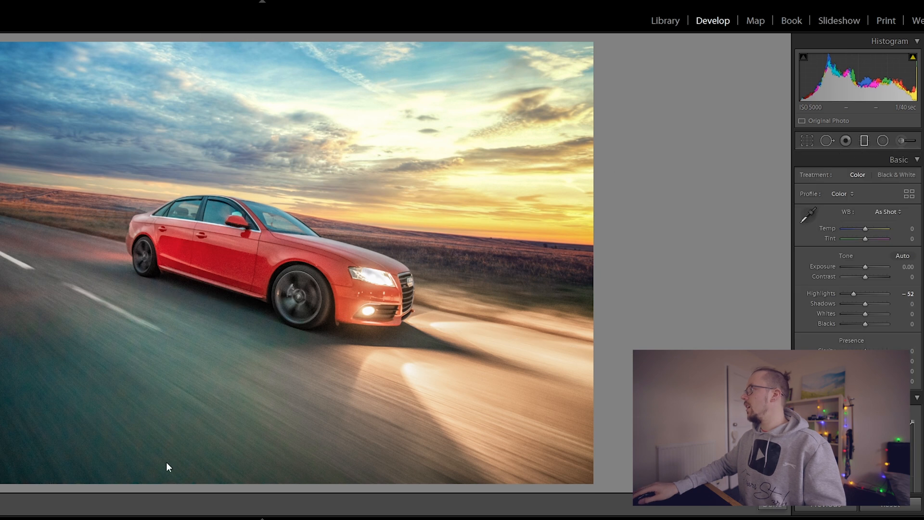
- Add a second graduated filter from the road upward with Temp 61, Clarity 20 and Whites 33, and finish it
key(m)
drag(141, 487, 206, 134)
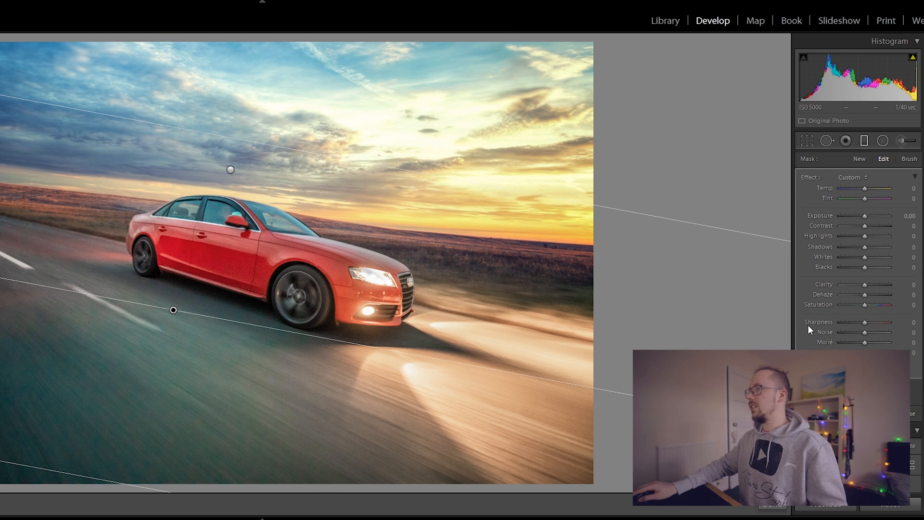
mouse_move(873, 192)
mouse_down()
mouse_move(868, 187)
mouse_move(881, 192)
mouse_up()
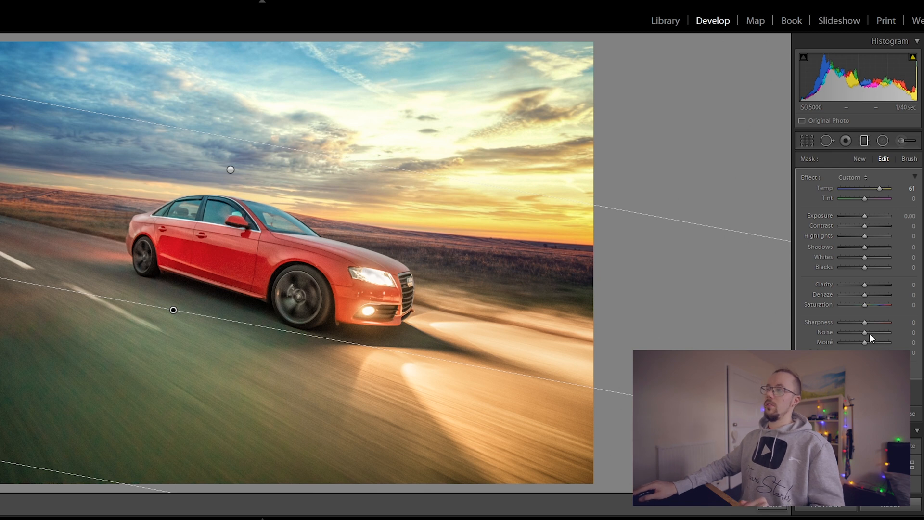
drag(867, 287, 872, 287)
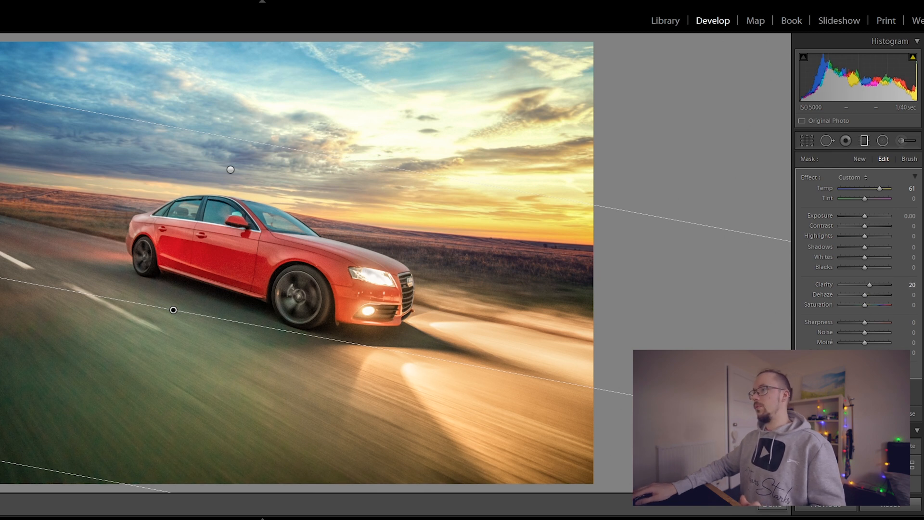
drag(867, 258, 874, 259)
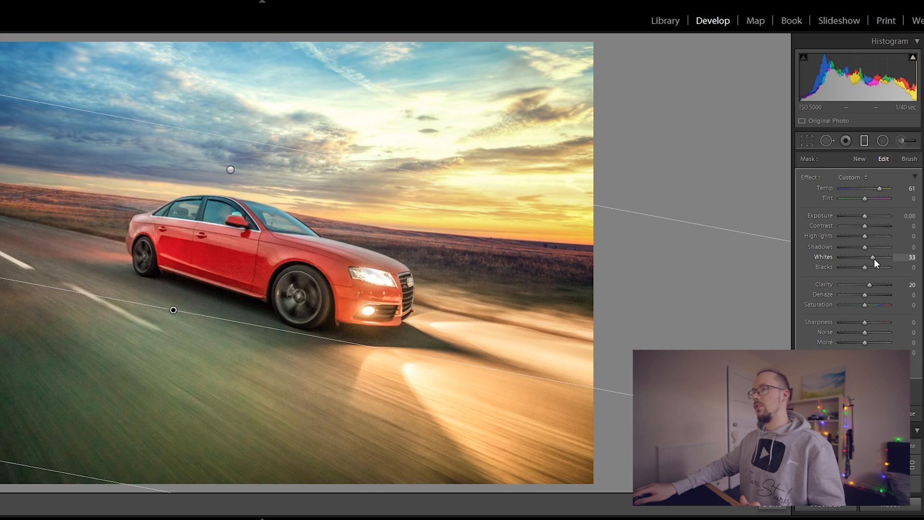
click(771, 504)
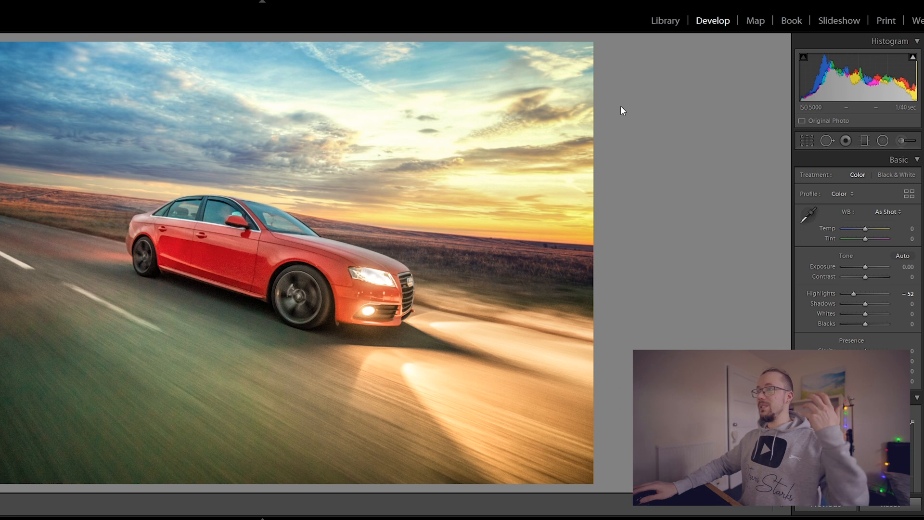
- View the finished car photo enlarged in the Library and return to the thumbnail grid
click(668, 22)
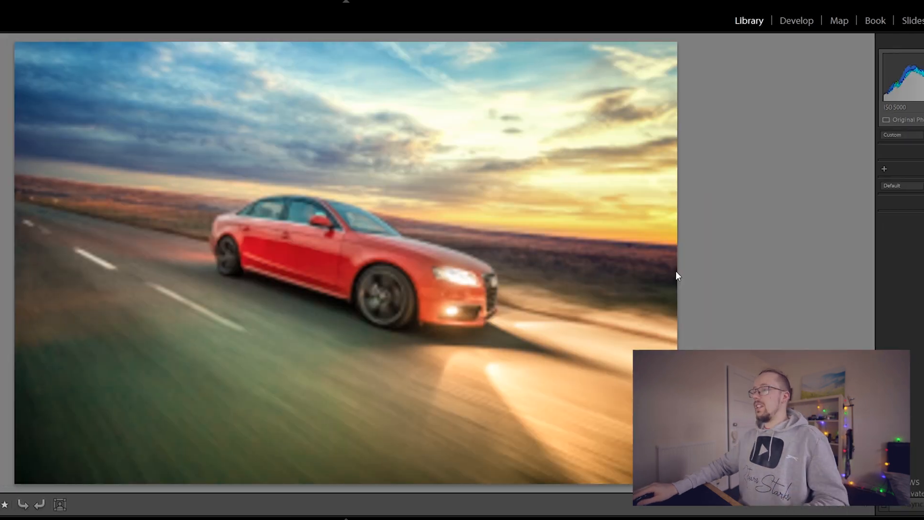
key(g)
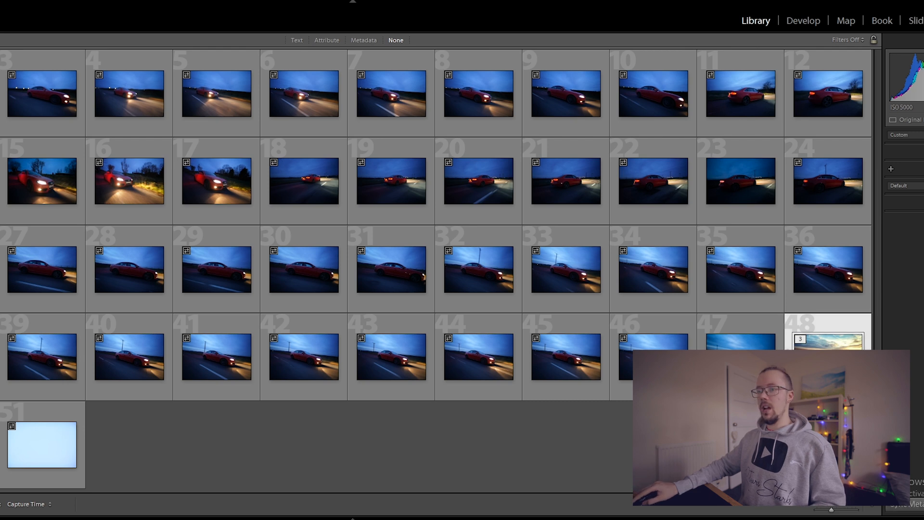
double_click(827, 366)
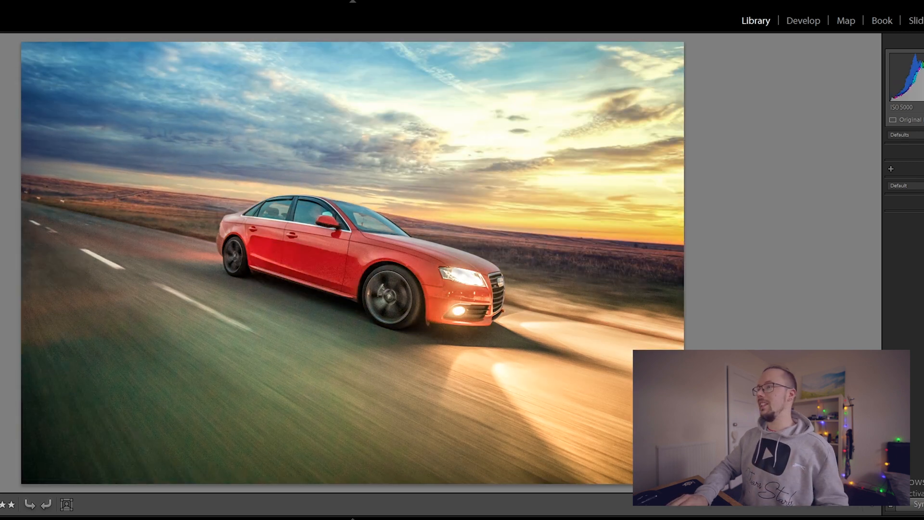
key(g)
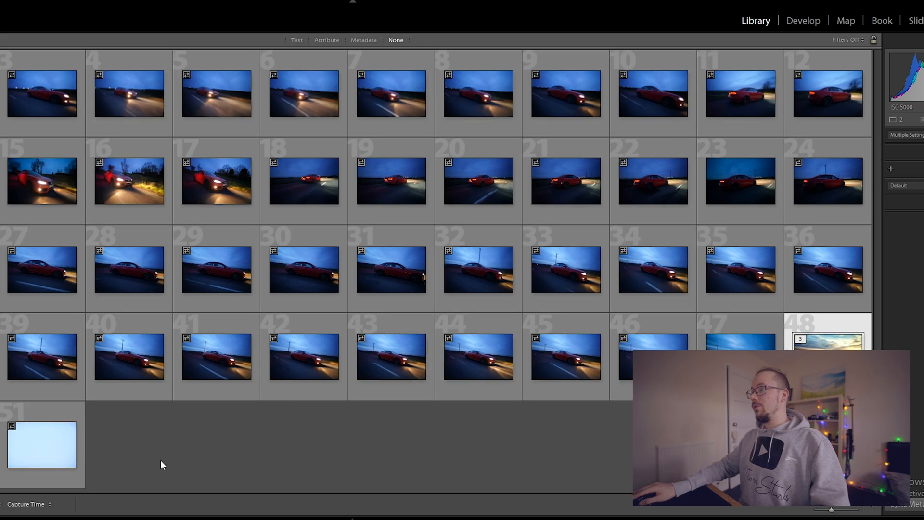
- Compare the finished photo with its adjacent version by flipping back and forth between them in the enlarged view
key(shift+Left)
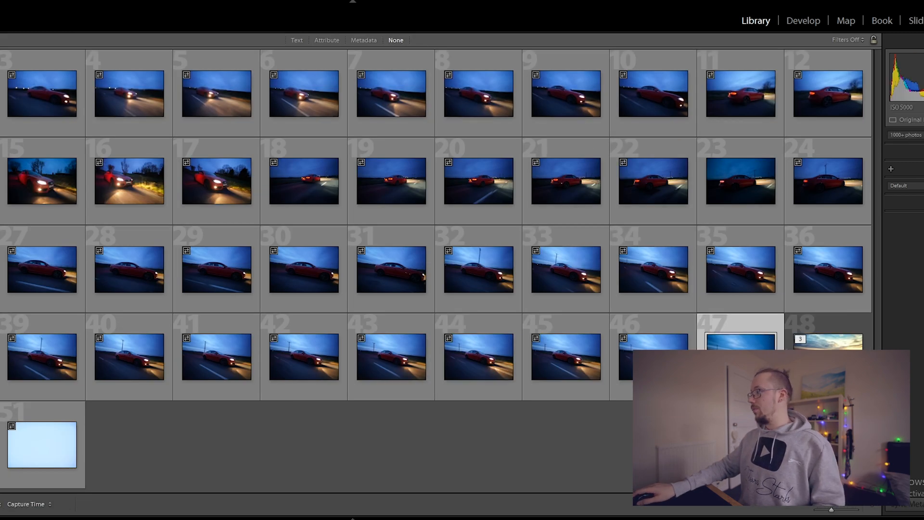
key(e)
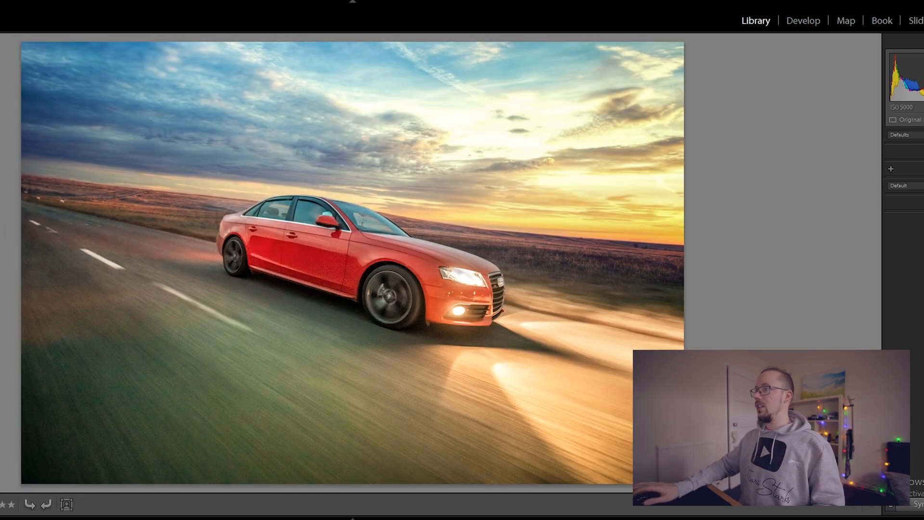
key(Right)
key(Left)
key(Right)
key(Left)
key(Right)
key(Left)
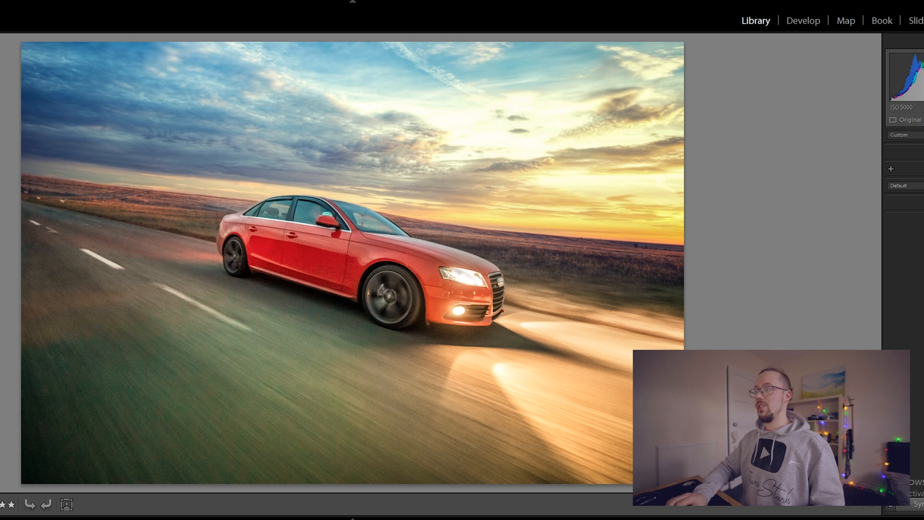